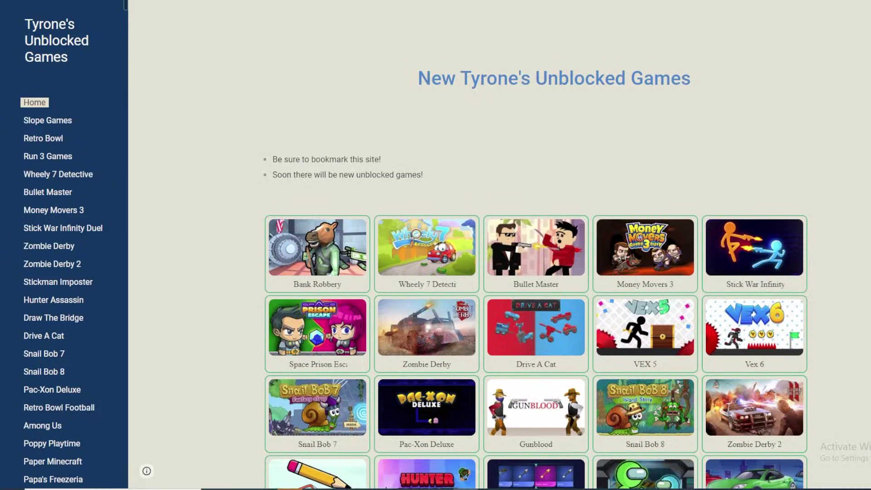
Scroll down Tyrone's Unblocked Games site to view its grid of game tiles
{"action": "scroll", "coordinate": [536, 273], "scroll_direction": "down", "scroll_amount": 1}
{"action": "scroll", "coordinate": [536, 272], "scroll_direction": "down", "scroll_amount": 1}
{"action": "scroll", "coordinate": [535, 272], "scroll_direction": "down", "scroll_amount": 2}
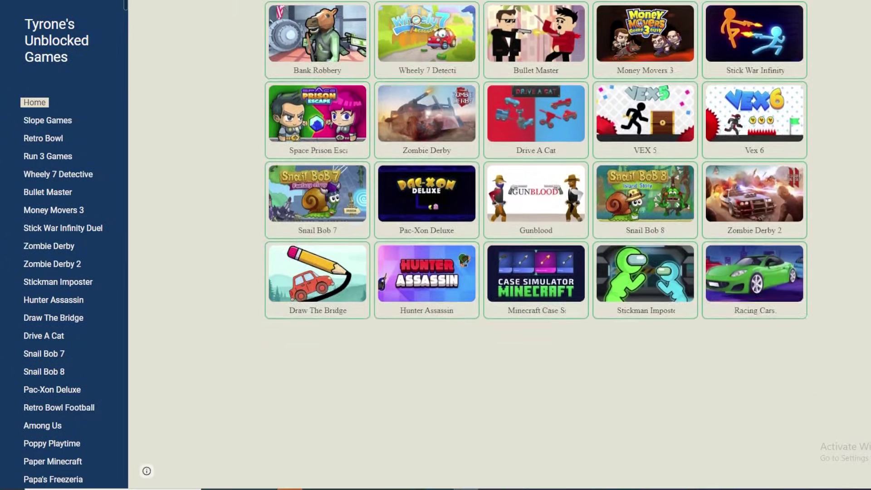
{"action": "scroll", "coordinate": [535, 273], "scroll_direction": "down", "scroll_amount": 2}
{"action": "scroll", "coordinate": [535, 272], "scroll_direction": "down", "scroll_amount": 2}
{"action": "scroll", "coordinate": [536, 272], "scroll_direction": "down", "scroll_amount": 3}
{"action": "scroll", "coordinate": [535, 272], "scroll_direction": "down", "scroll_amount": 3}
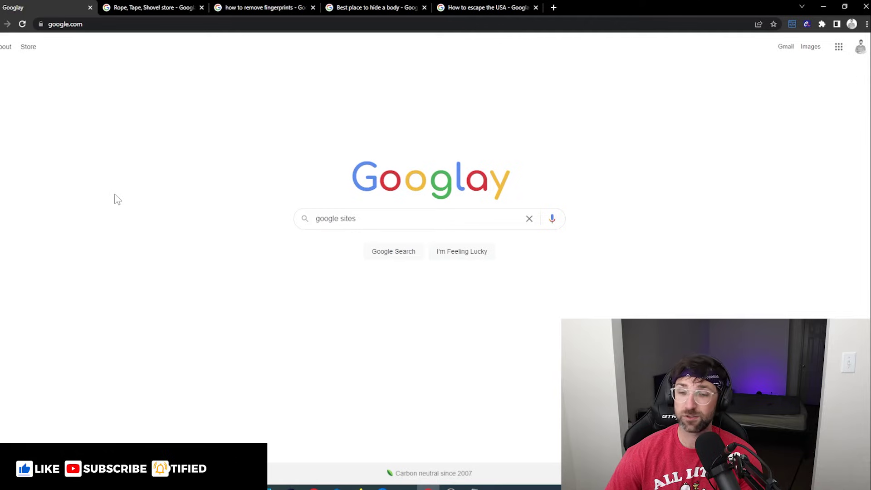
Search Google for 'google sites' to reach the new-site page
{"action": "left_click", "coordinate": [390, 222]}
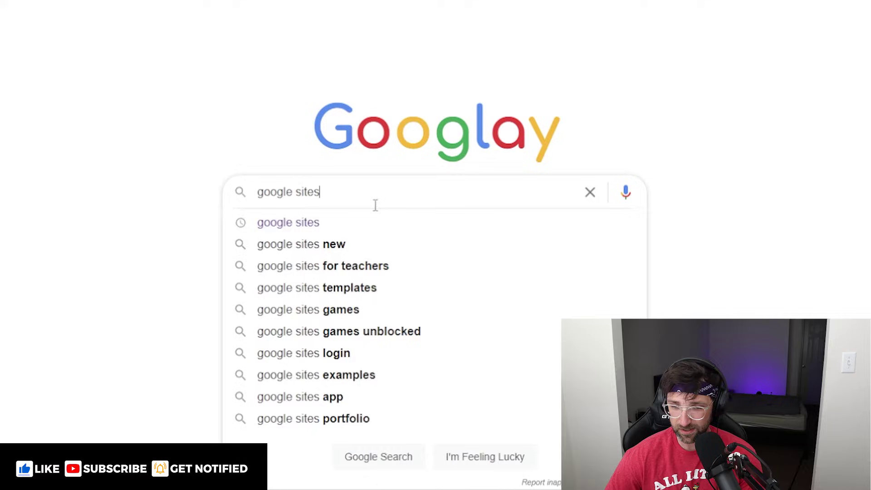
{"action": "key", "text": "Escape"}
{"action": "key", "text": "Return"}
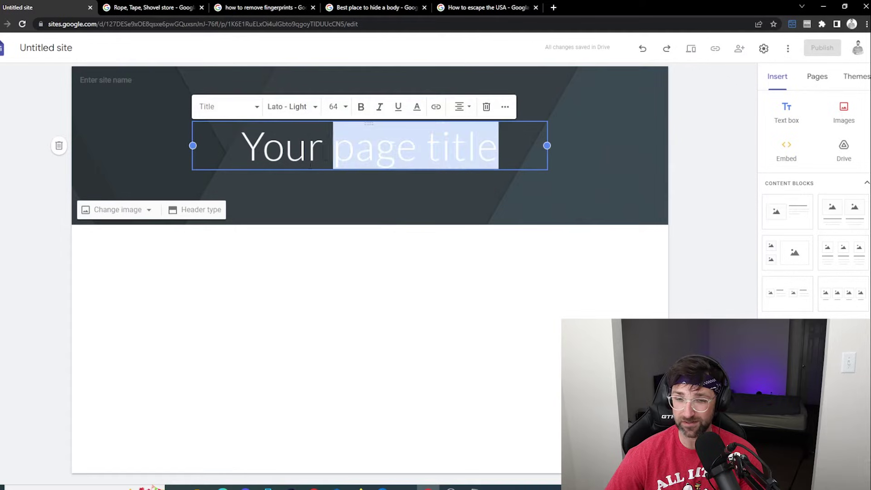
Replace the placeholder page title with 'Matty's Unblocked Games'
{"action": "left_click_drag", "start_coordinate": [498, 147], "coordinate": [235, 157]}
{"action": "type", "text": "Matty"}
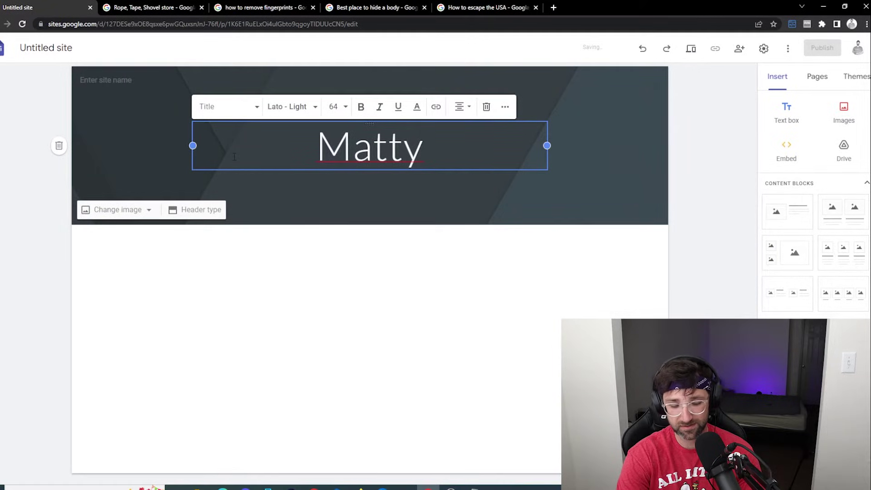
{"action": "type", "text": "'s"}
{"action": "key", "text": "BackSpace"}
{"action": "type", "text": "'s Unbl"}
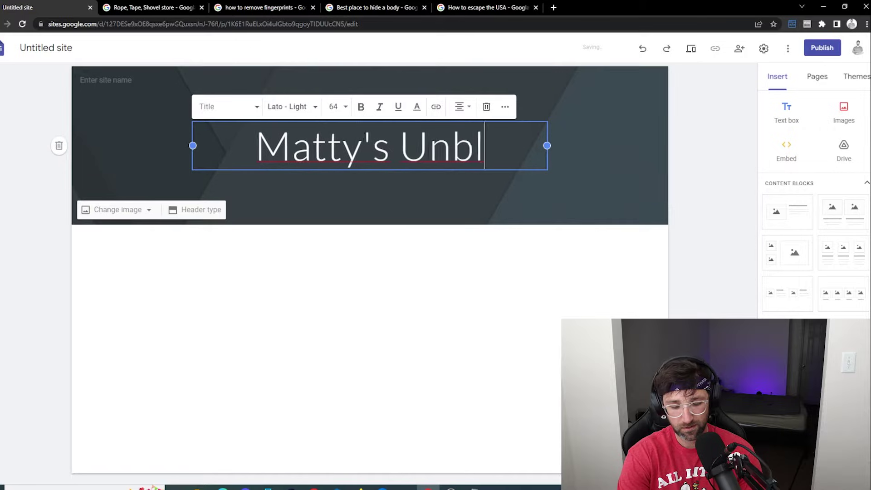
{"action": "type", "text": "ocked Games"}
Name the site 'matty unblocked games'
{"action": "left_click", "coordinate": [158, 141]}
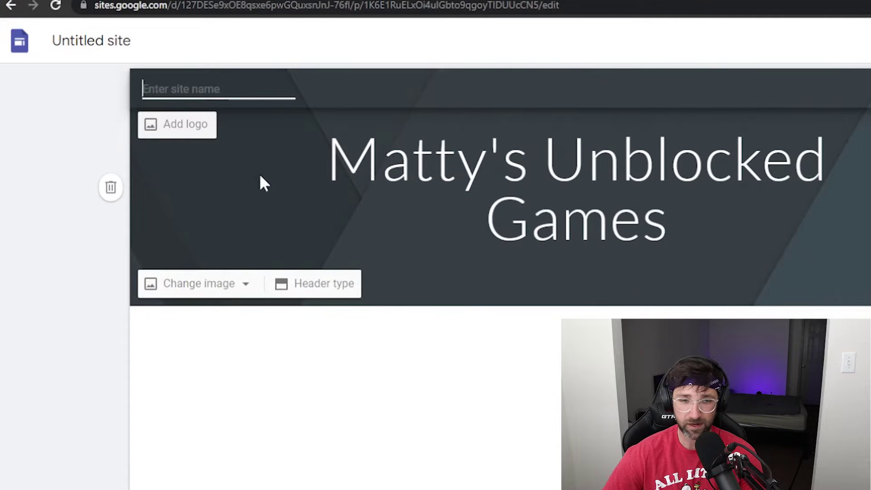
{"action": "type", "text": "matty"}
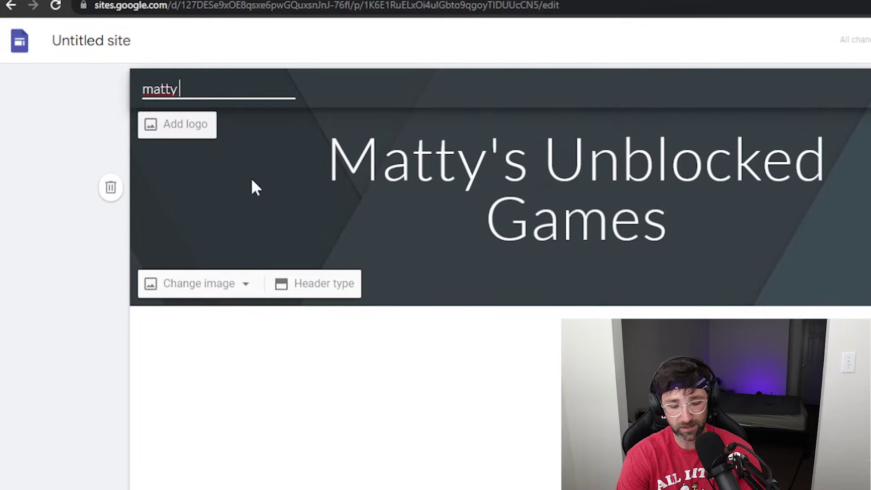
{"action": "type", "text": " unblocked games"}
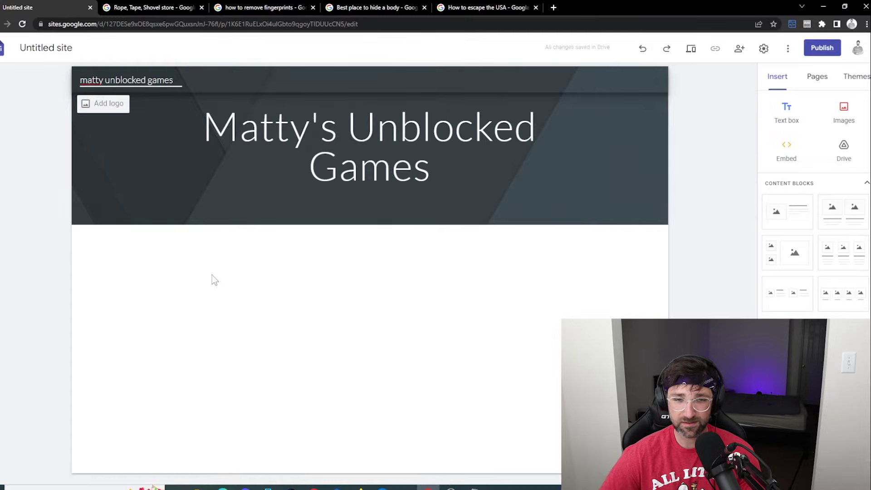
{"action": "left_click", "coordinate": [211, 275]}
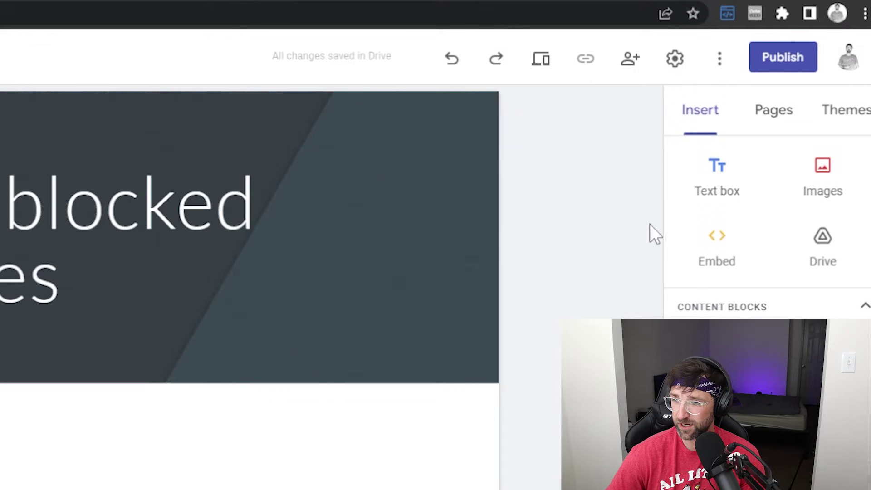
Add a new page named 'Slope Game' from the Pages list
{"action": "left_click", "coordinate": [771, 121]}
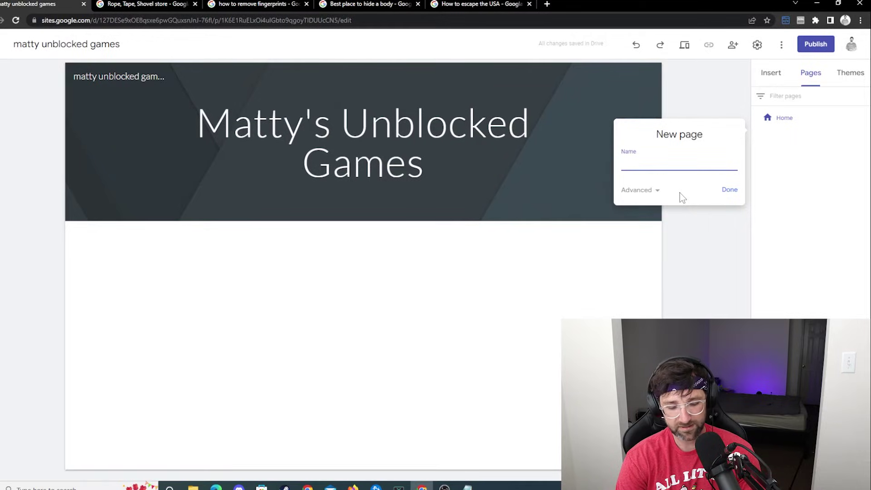
{"action": "type", "text": "S"}
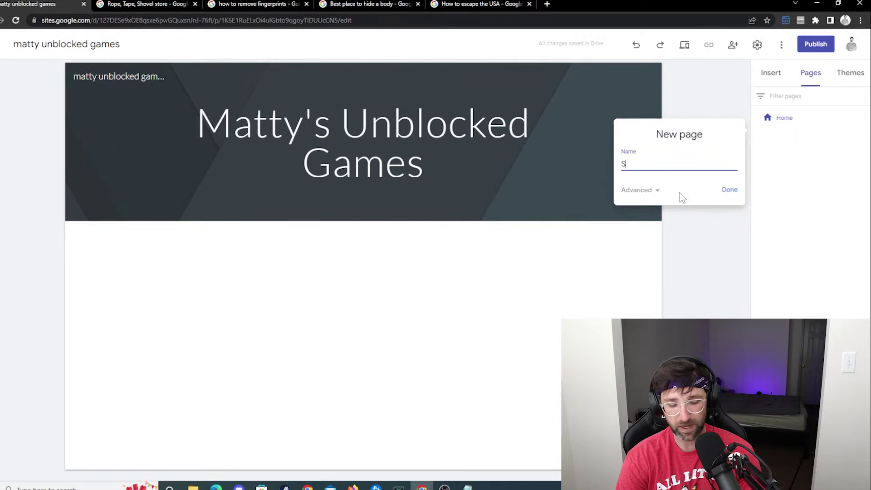
{"action": "type", "text": "lope Game"}
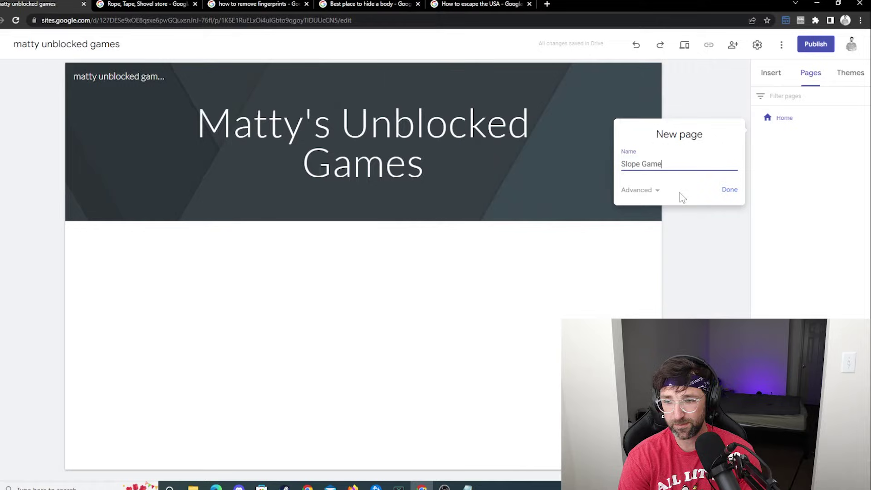
{"action": "left_click", "coordinate": [735, 193]}
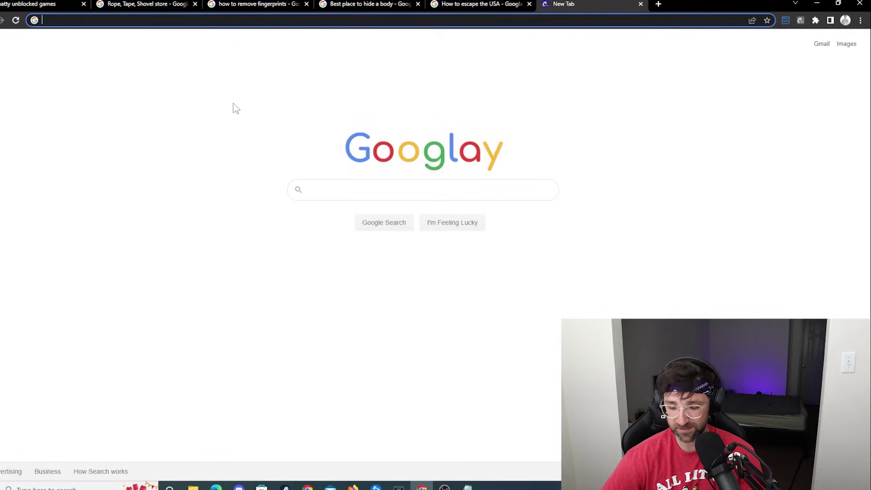
Find slopegame.online through a 'slope game' search and copy its web address
{"action": "type", "text": "slope game"}
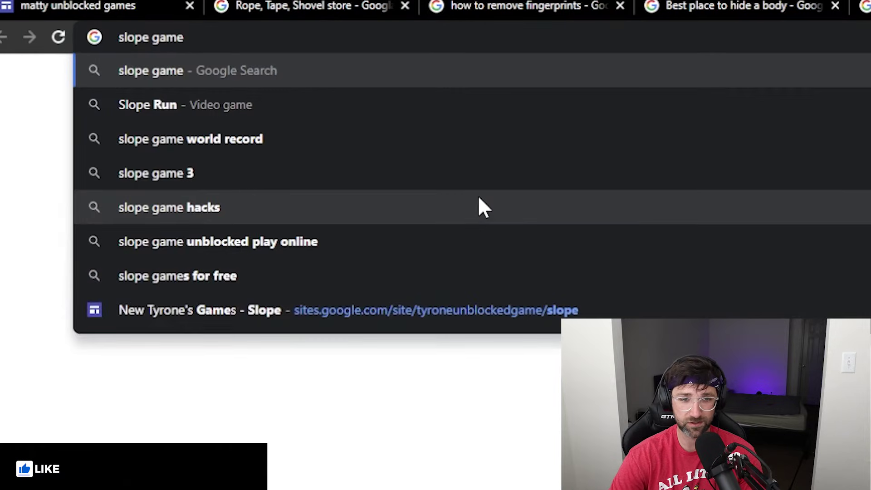
{"action": "key", "text": "Return"}
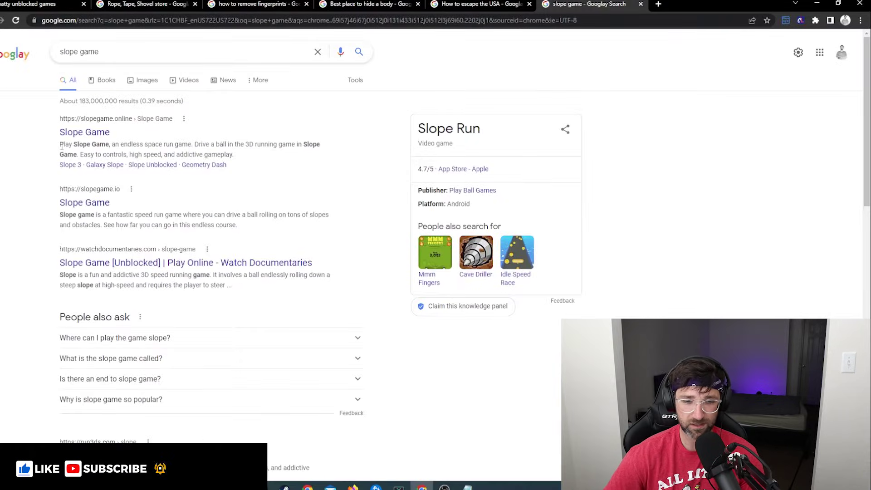
{"action": "left_click", "coordinate": [84, 133]}
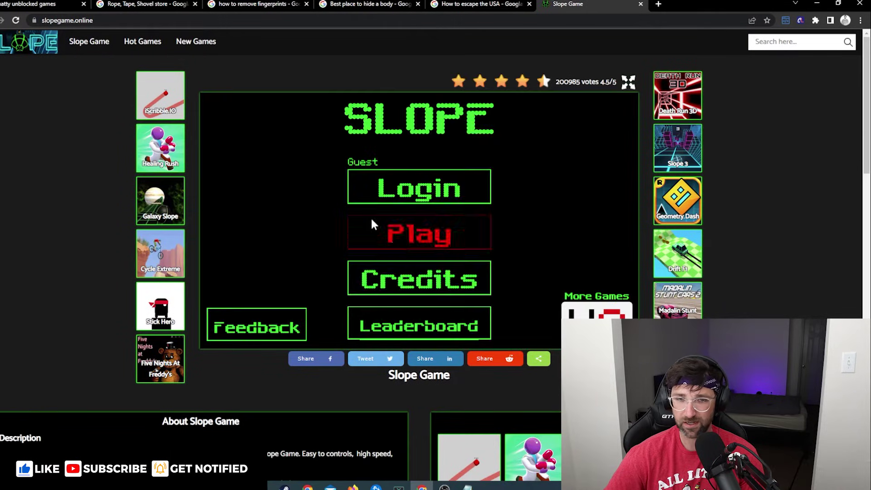
{"action": "left_click", "coordinate": [177, 20]}
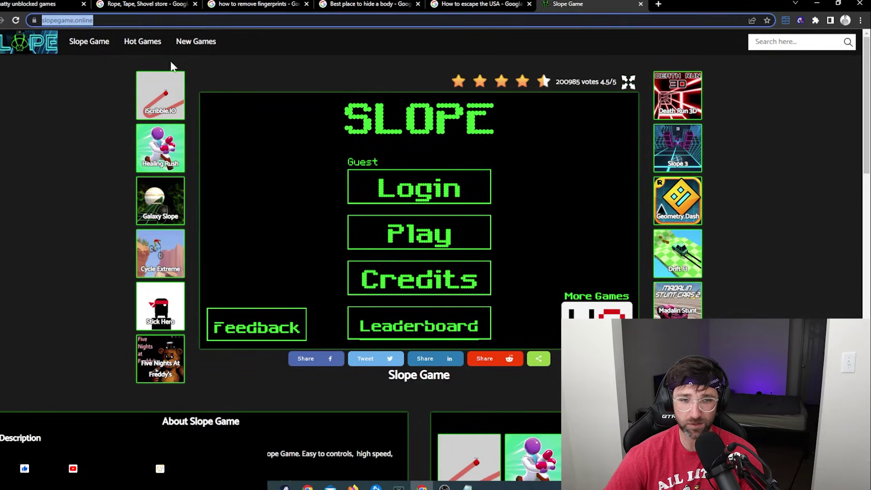
{"action": "left_click", "coordinate": [47, 10]}
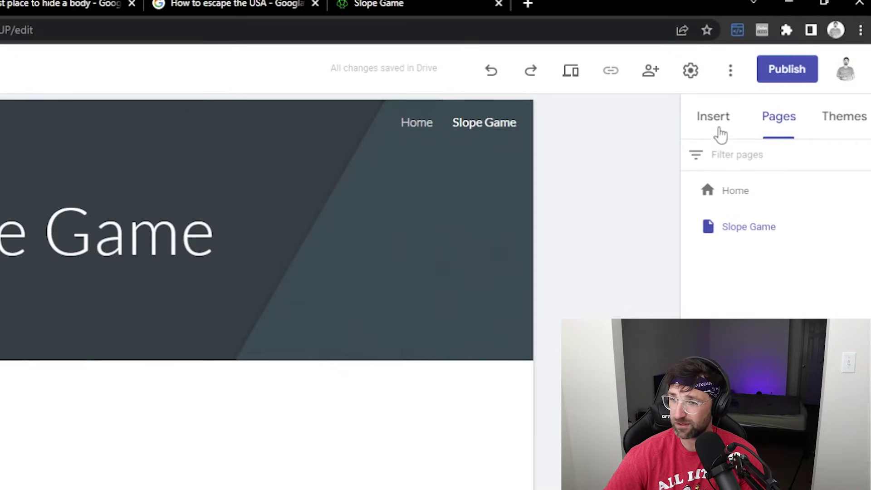
{"action": "left_click", "coordinate": [719, 128]}
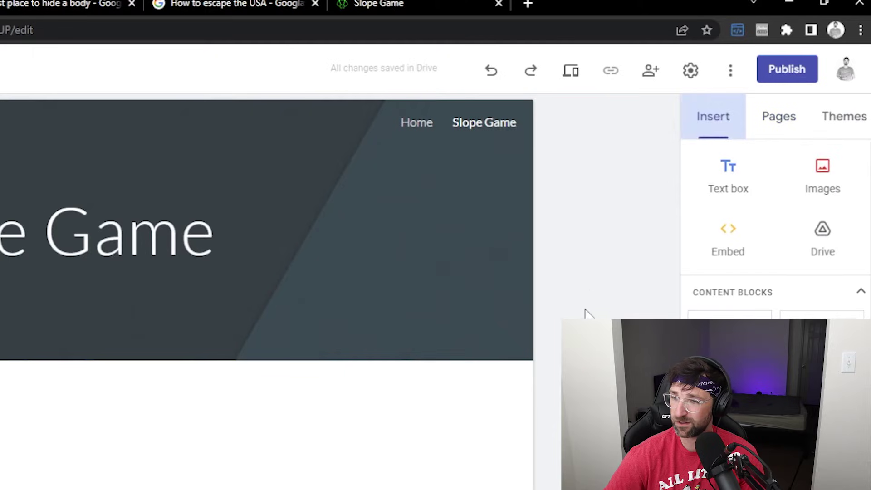
{"action": "left_click", "coordinate": [739, 257]}
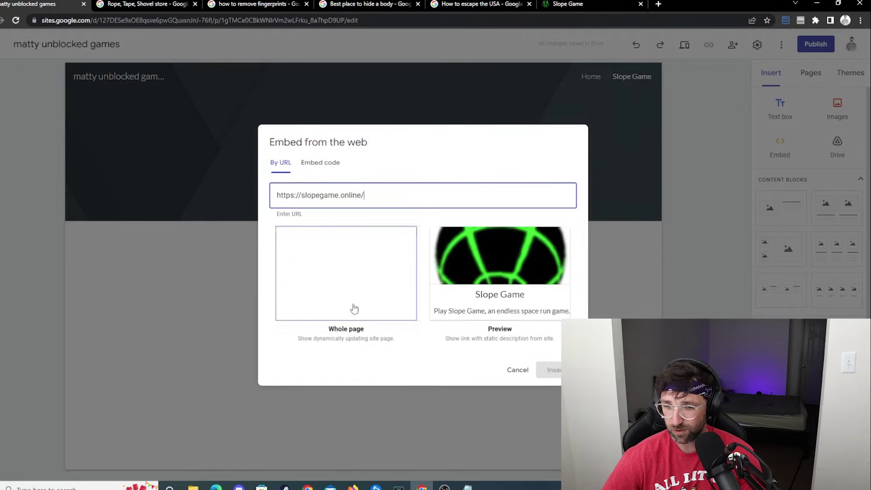
{"action": "left_click", "coordinate": [356, 307]}
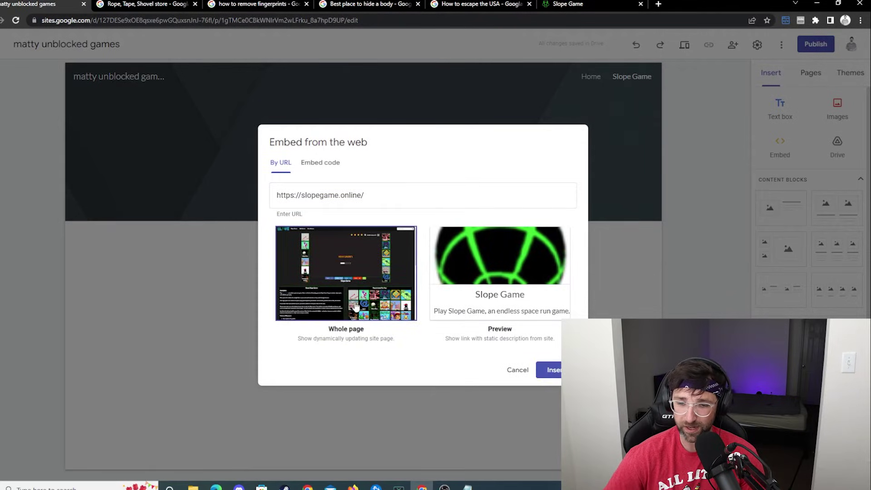
{"action": "left_click", "coordinate": [547, 370]}
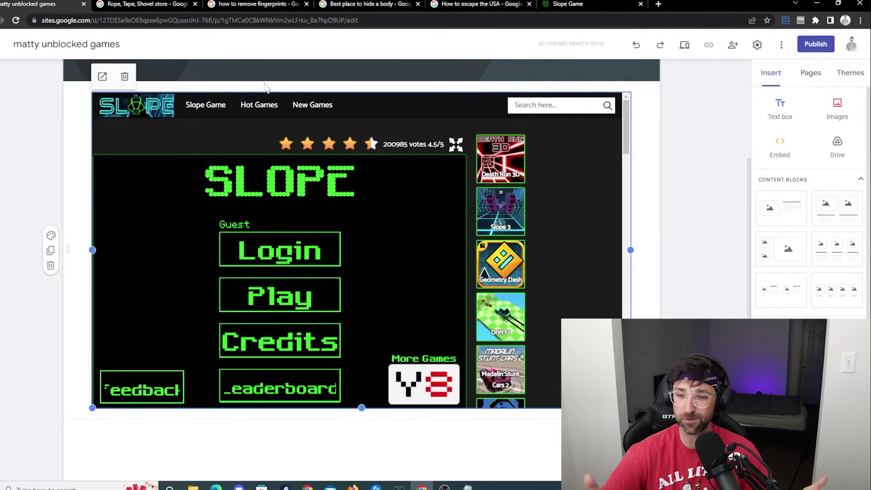
{"action": "mouse_move", "coordinate": [426, 263]}
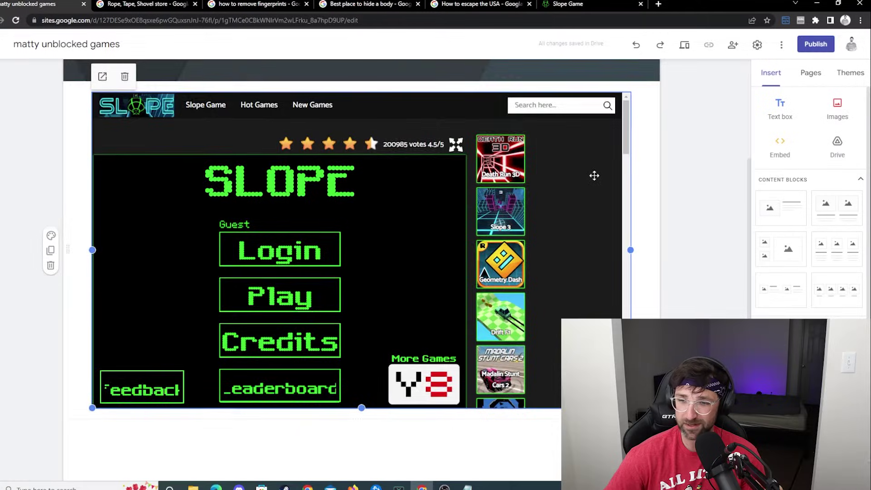
Publish the site under the mattyunblockedgames web address
{"action": "scroll", "coordinate": [584, 210], "scroll_direction": "down", "scroll_amount": 1}
{"action": "scroll", "coordinate": [546, 225], "scroll_direction": "up", "scroll_amount": 3}
{"action": "scroll", "coordinate": [551, 225], "scroll_direction": "down", "scroll_amount": 2}
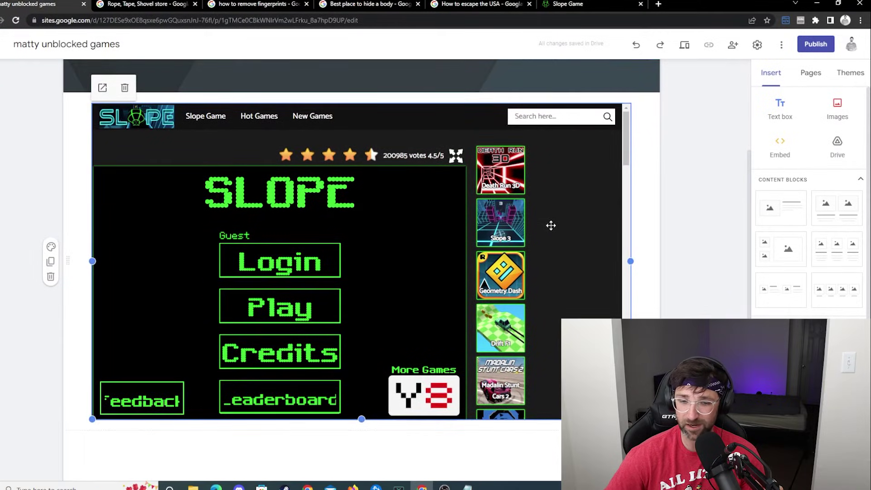
{"action": "left_click", "coordinate": [815, 44]}
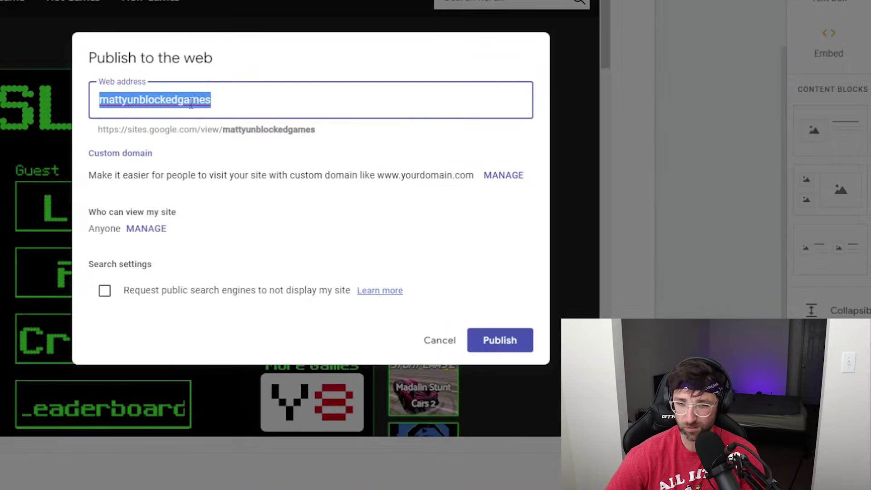
{"action": "left_click", "coordinate": [340, 187]}
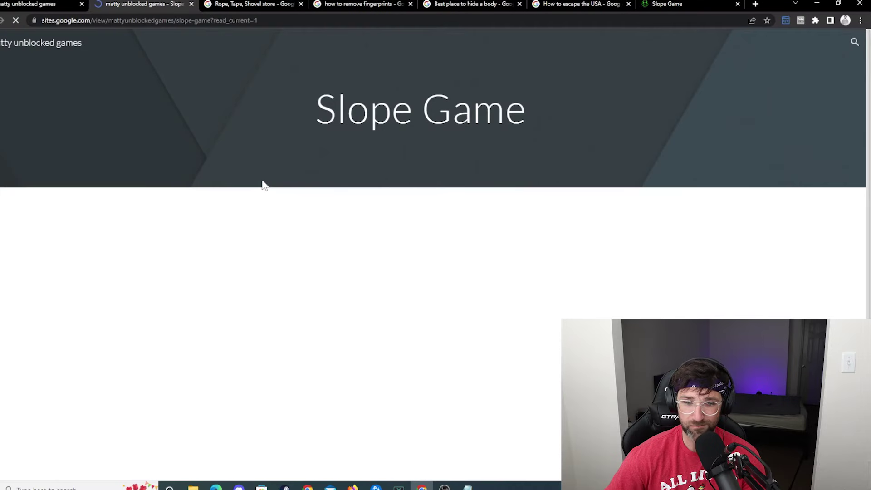
Check the live Slope Game page, then remove the Slope embed in the editor
{"action": "scroll", "coordinate": [312, 163], "scroll_direction": "down", "scroll_amount": 1}
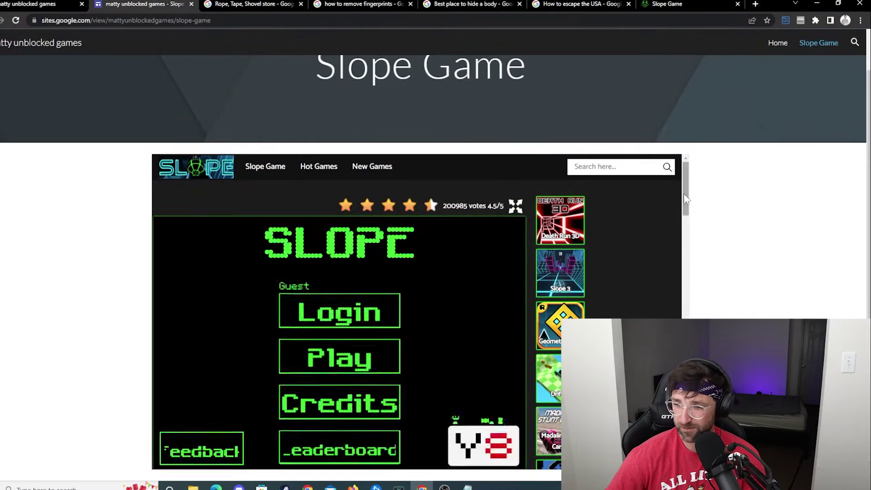
{"action": "left_click_drag", "start_coordinate": [686, 194], "coordinate": [685, 347]}
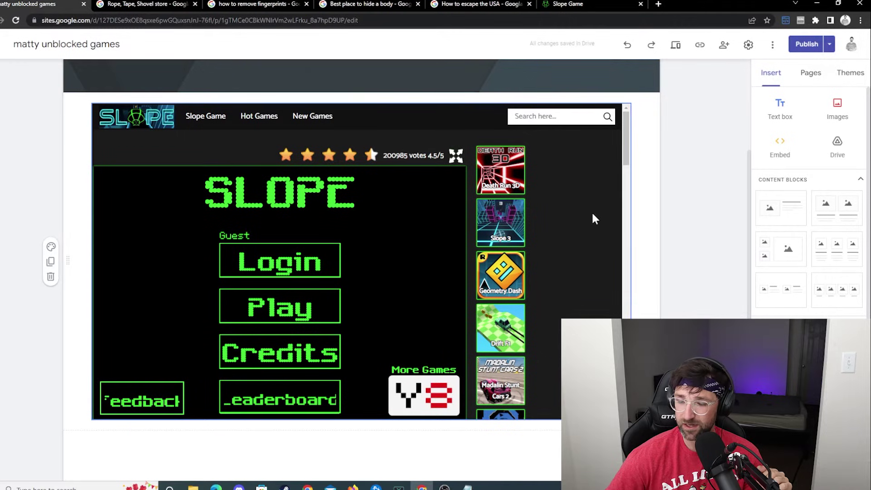
{"action": "left_click", "coordinate": [257, 242]}
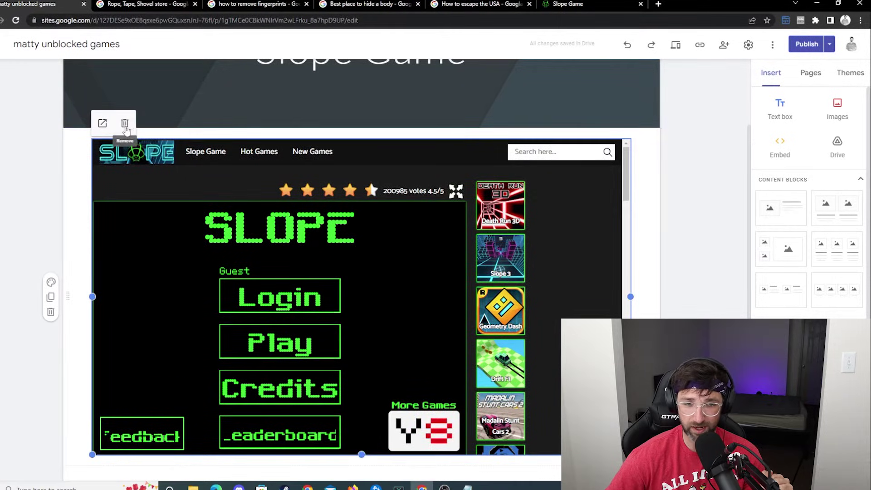
{"action": "left_click", "coordinate": [125, 124]}
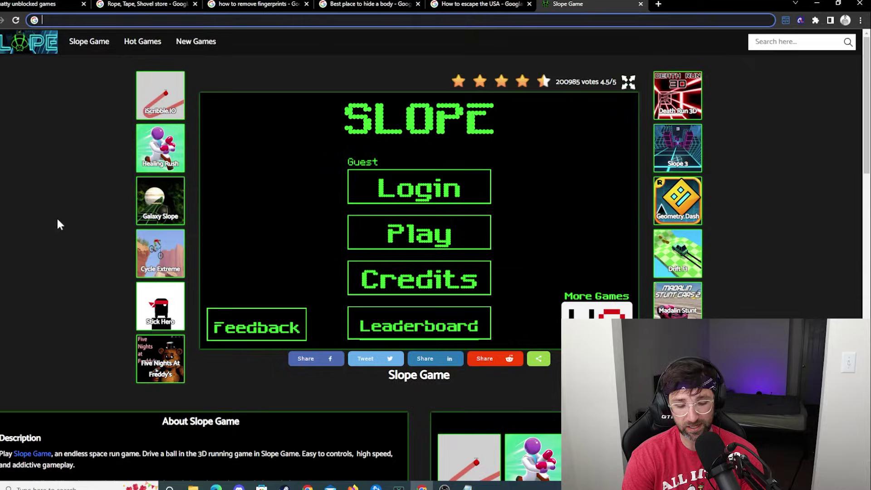
Search 'tyrone unblocked website' and scroll Tyrone's site to find the 1v1.LOL page
{"action": "type", "text": "tyrone u"}
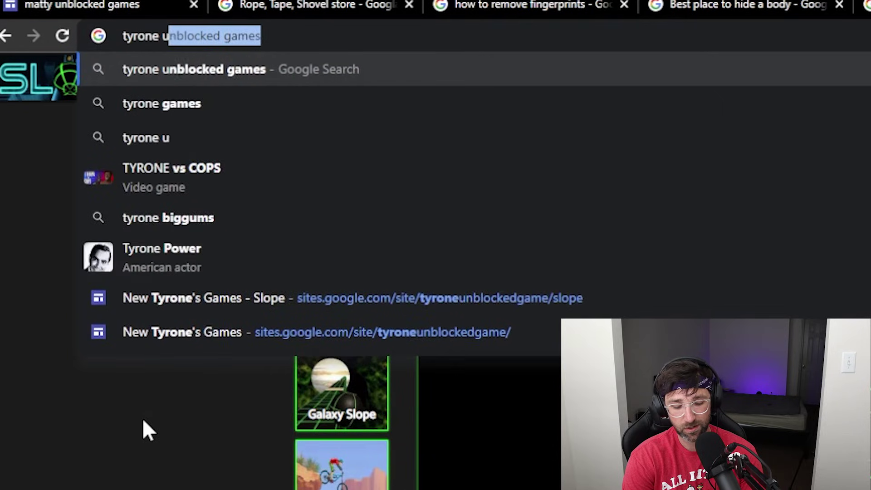
{"action": "type", "text": "nblocked website"}
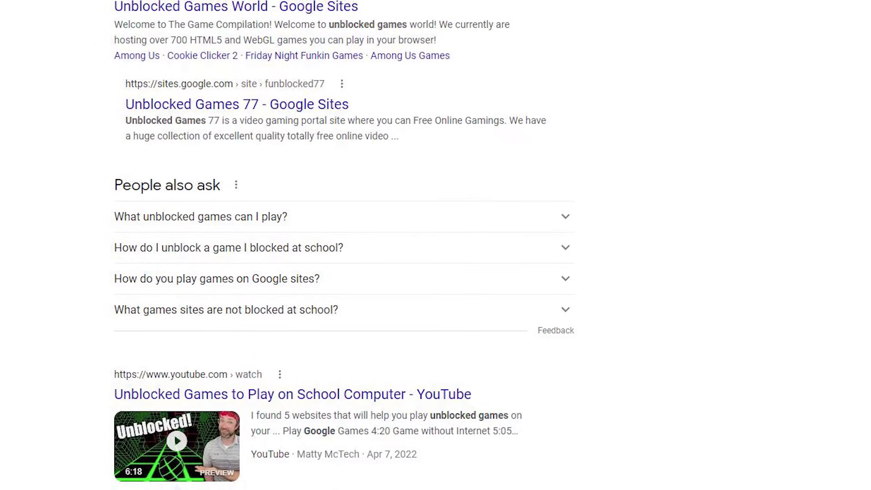
{"action": "scroll", "coordinate": [728, 162], "scroll_direction": "down", "scroll_amount": 1}
{"action": "scroll", "coordinate": [422, 217], "scroll_direction": "down", "scroll_amount": 8}
{"action": "scroll", "coordinate": [177, 244], "scroll_direction": "down", "scroll_amount": 6}
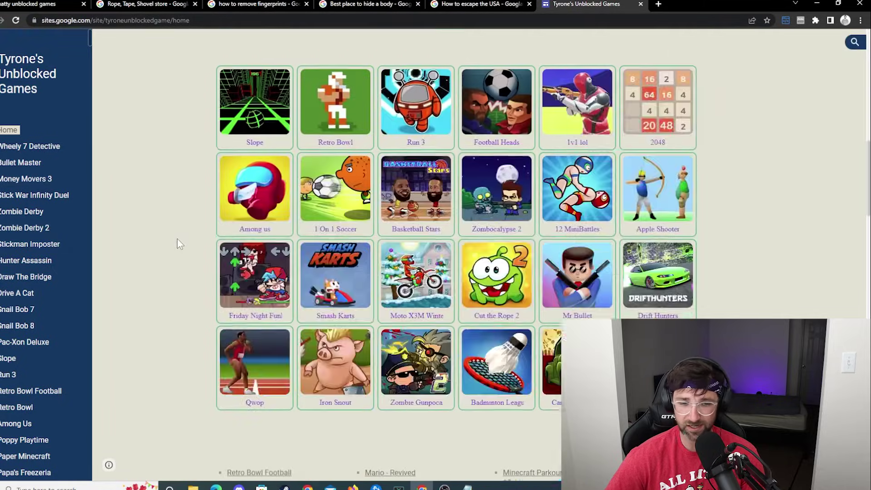
{"action": "scroll", "coordinate": [150, 299], "scroll_direction": "down", "scroll_amount": 5}
{"action": "scroll", "coordinate": [157, 297], "scroll_direction": "up", "scroll_amount": 6}
{"action": "scroll", "coordinate": [162, 291], "scroll_direction": "up", "scroll_amount": 5}
{"action": "scroll", "coordinate": [164, 294], "scroll_direction": "up", "scroll_amount": 5}
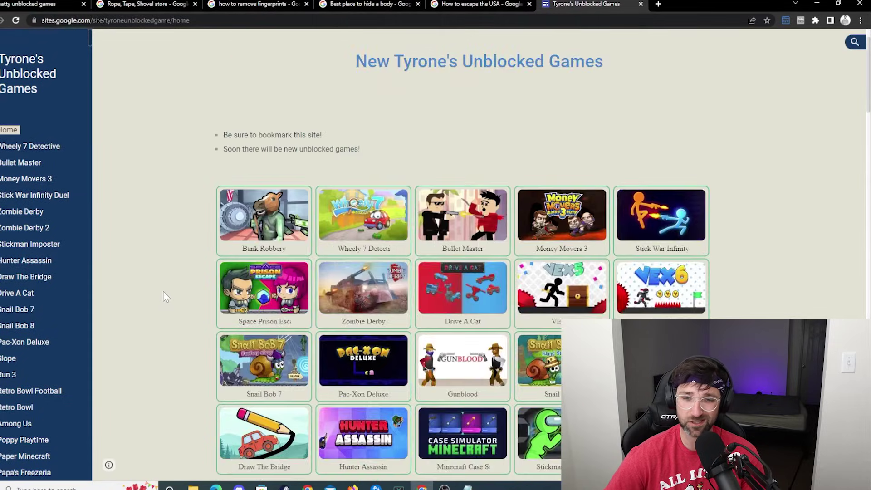
{"action": "scroll", "coordinate": [165, 304], "scroll_direction": "down", "scroll_amount": 1}
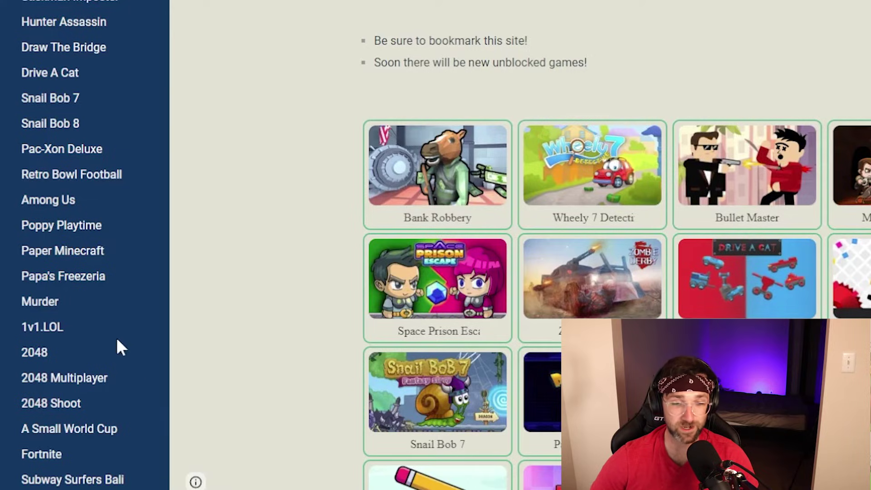
Inspect the 1v1.LOL game frame and select all of its HTML code
{"action": "left_click", "coordinate": [53, 331]}
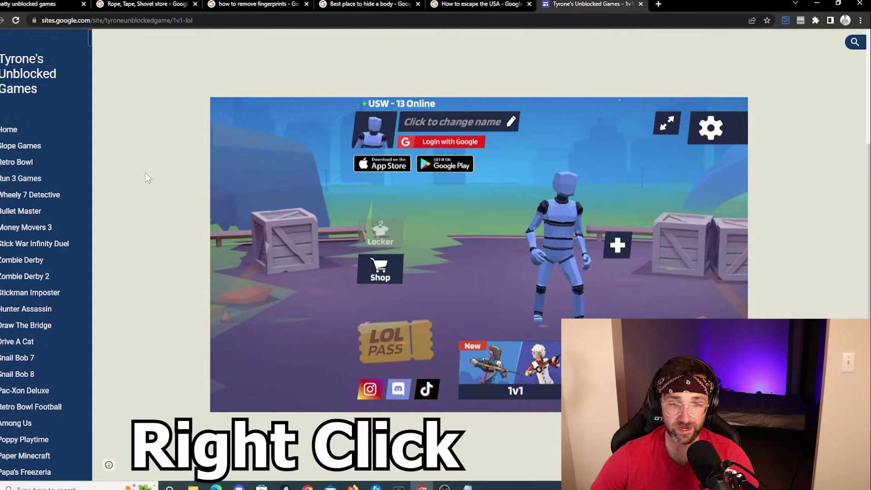
{"action": "right_click", "coordinate": [138, 168]}
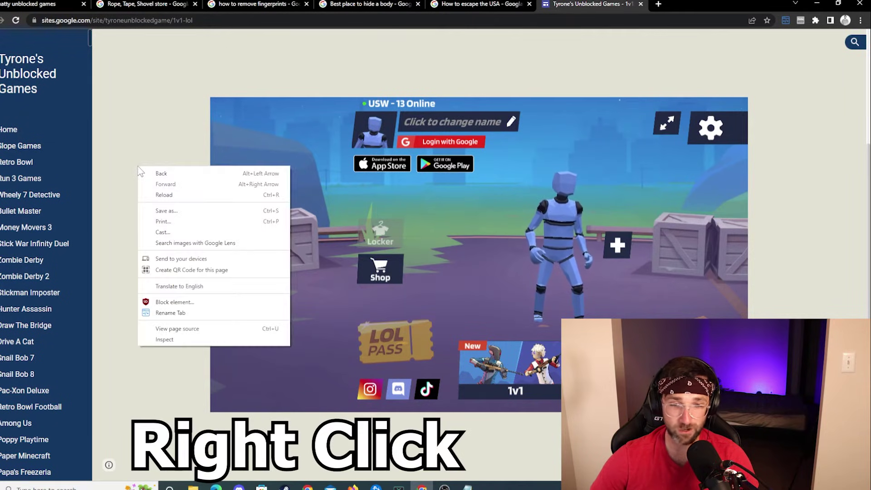
{"action": "left_click", "coordinate": [190, 342]}
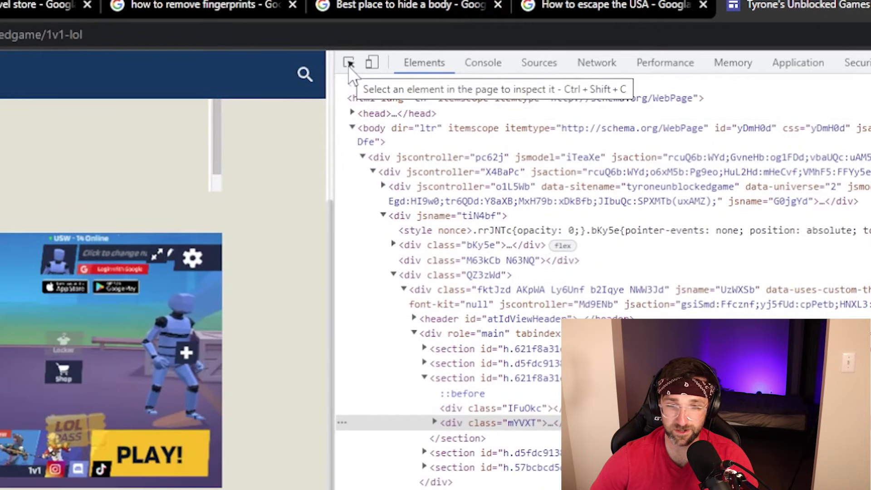
{"action": "left_click", "coordinate": [347, 66]}
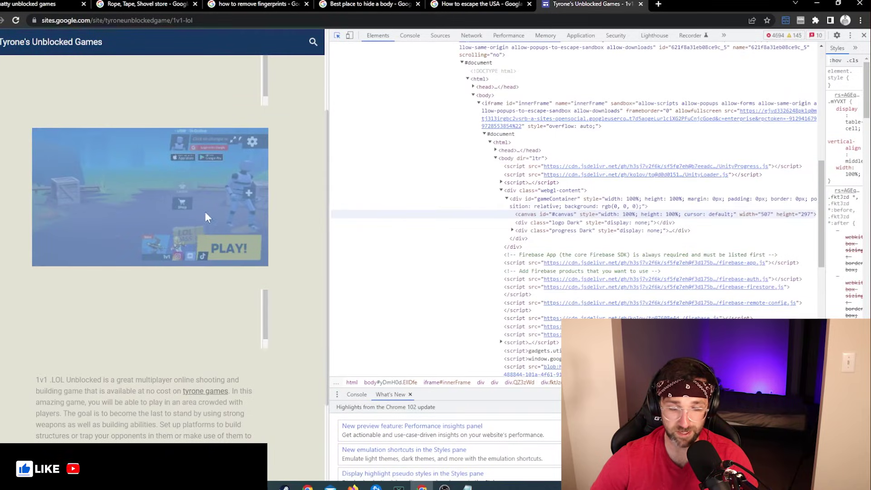
{"action": "left_click", "coordinate": [145, 192]}
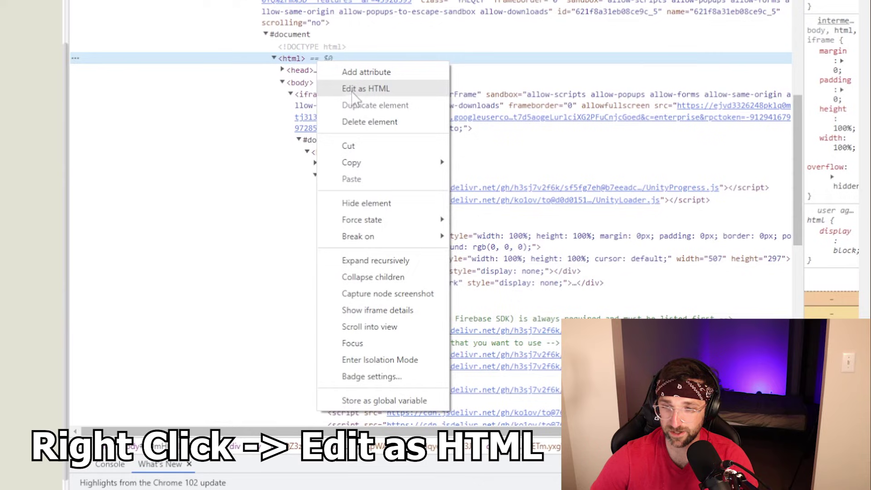
{"action": "left_click", "coordinate": [379, 89]}
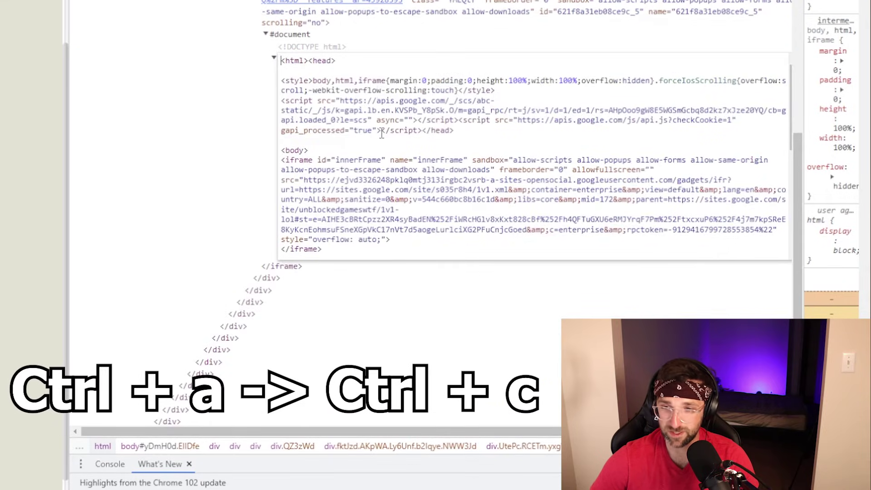
{"action": "key", "text": "ctrl+a"}
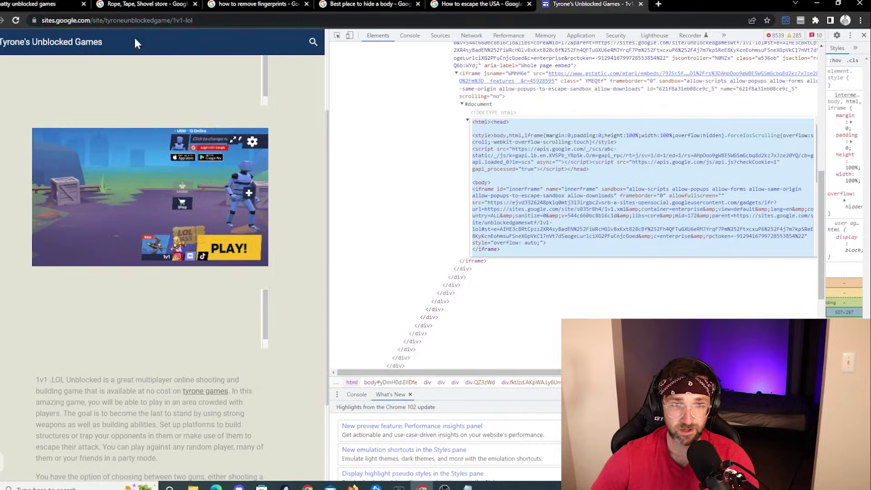
Retitle the Slope Game page to '1v1.LOL'
{"action": "left_click", "coordinate": [40, 4]}
{"action": "mouse_move", "coordinate": [242, 129]}
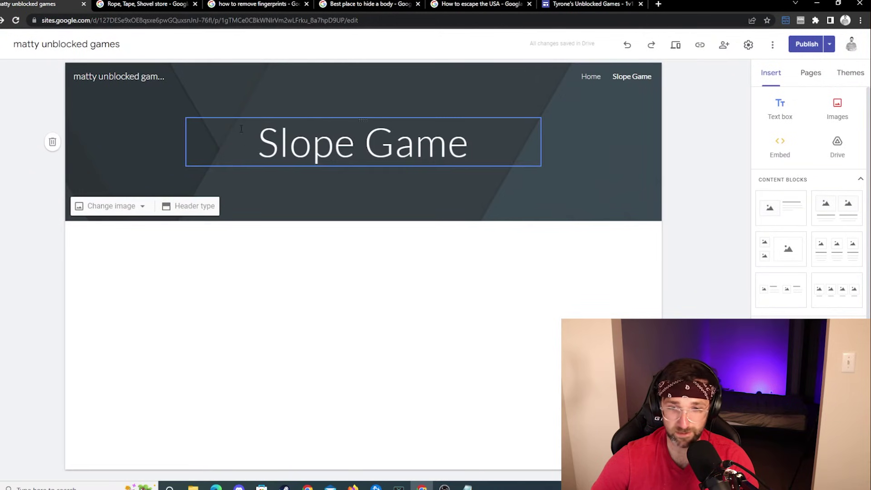
{"action": "triple_click", "coordinate": [341, 154]}
{"action": "type", "text": "1"}
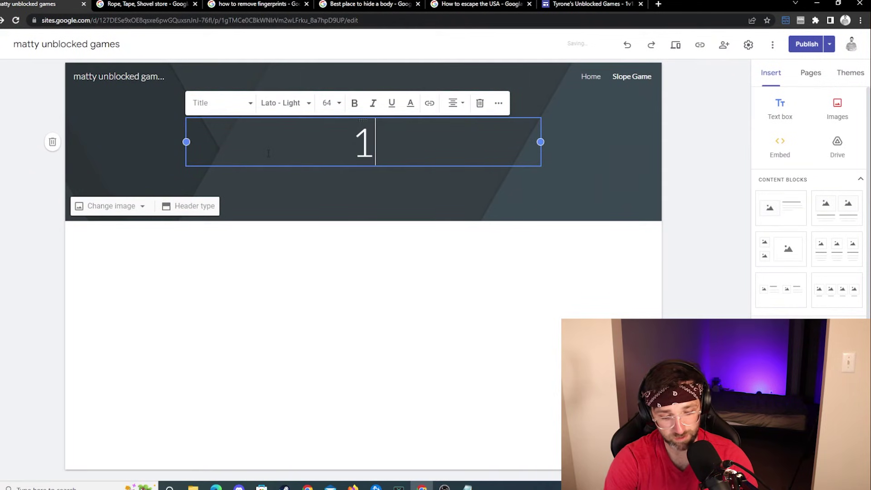
{"action": "type", "text": "v1.LOP"}
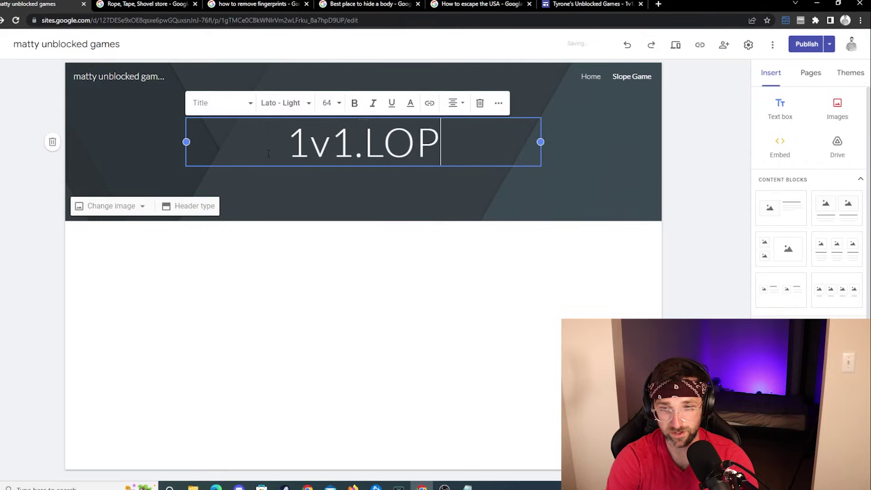
{"action": "key", "text": "BackSpace"}
{"action": "type", "text": "L"}
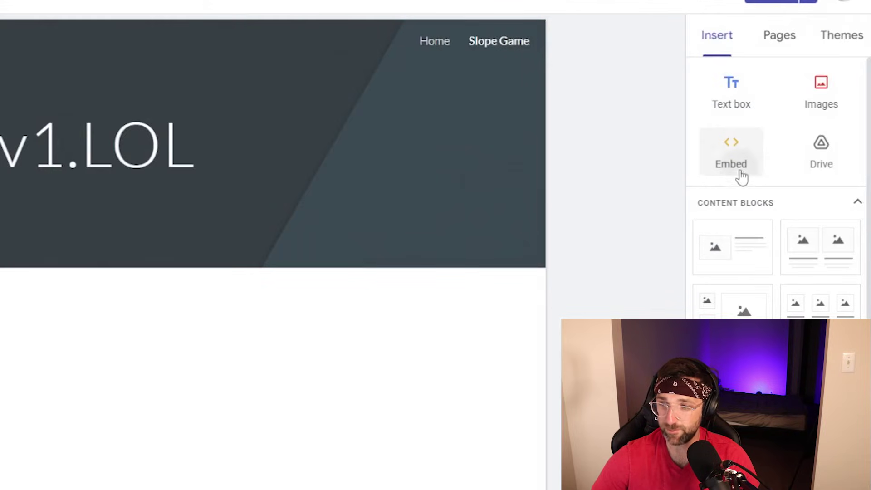
Embed the copied 1v1.LOL HTML code on the page
{"action": "left_click", "coordinate": [736, 170]}
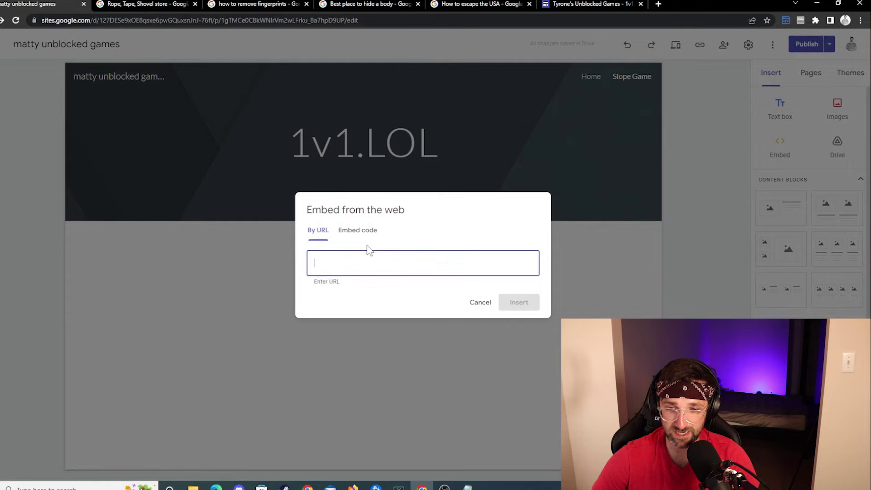
{"action": "left_click", "coordinate": [366, 232]}
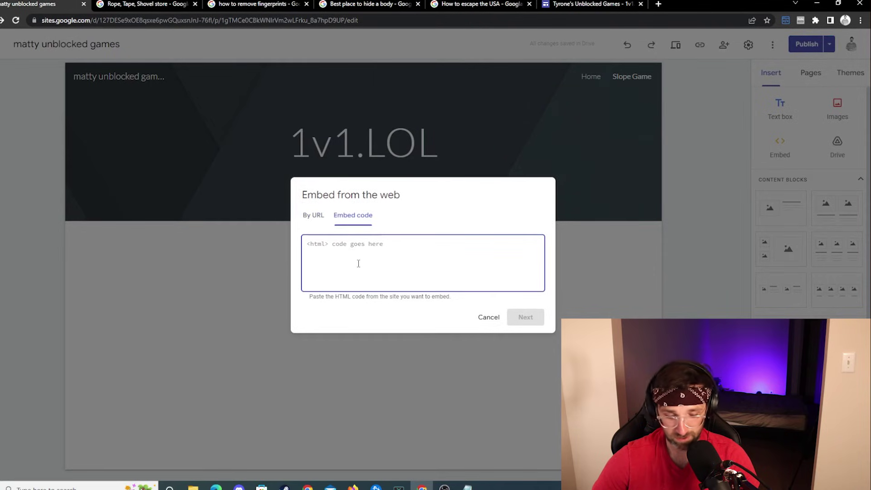
{"action": "key", "text": "ctrl+v"}
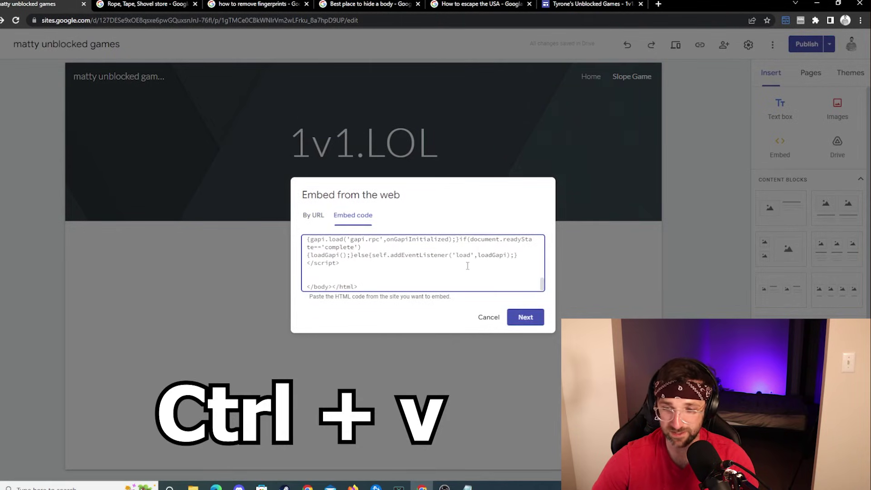
{"action": "left_click", "coordinate": [526, 318]}
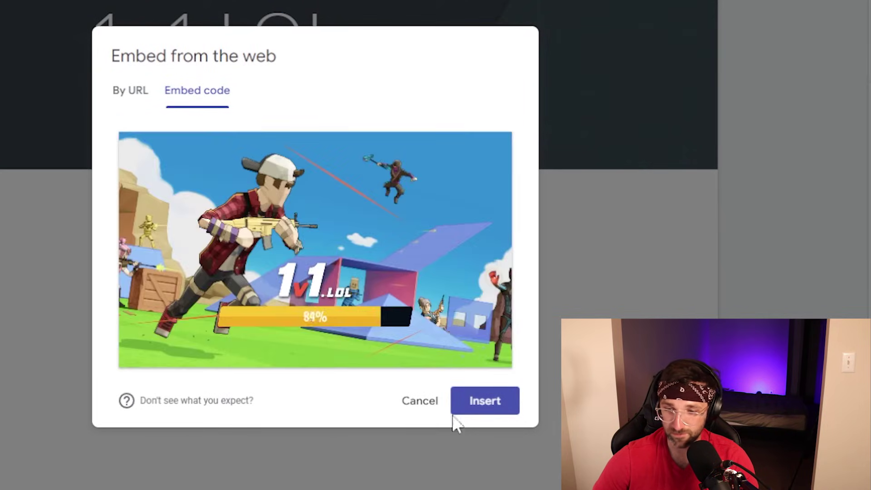
{"action": "left_click", "coordinate": [490, 410]}
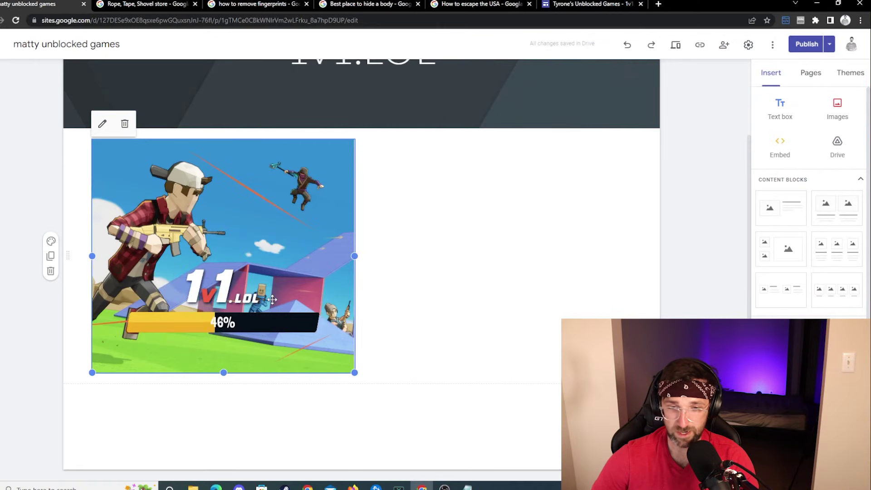
Enlarge the 1v1.LOL game frame and move it into position
{"action": "left_click_drag", "start_coordinate": [258, 295], "coordinate": [428, 282]}
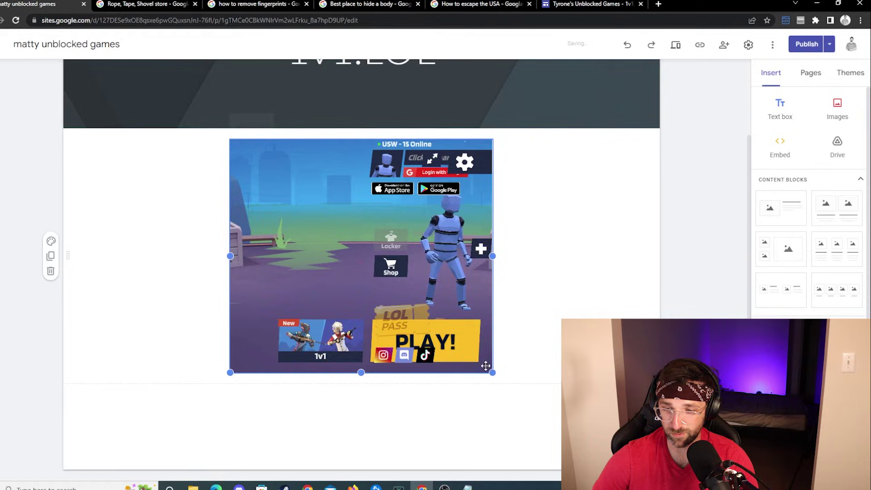
{"action": "left_click_drag", "start_coordinate": [493, 373], "coordinate": [629, 439]}
{"action": "left_click_drag", "start_coordinate": [526, 334], "coordinate": [320, 258]}
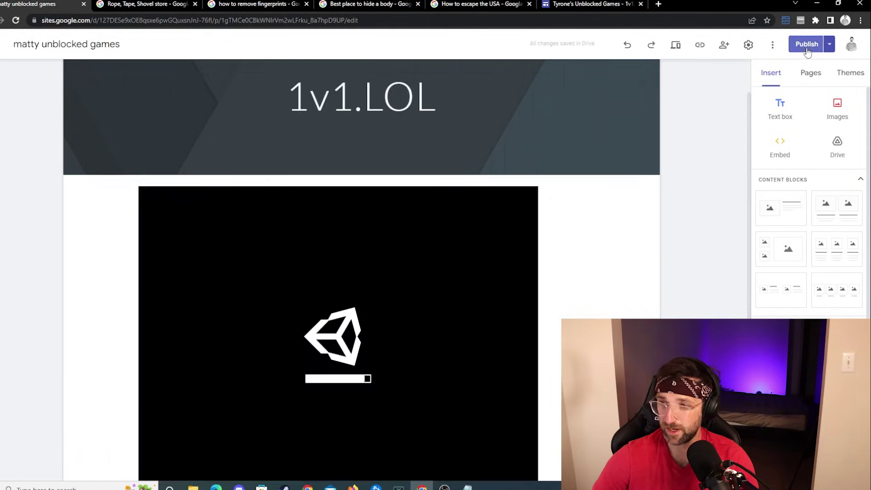
Review and publish the latest changes, then view the live site in a new tab
{"action": "left_click", "coordinate": [807, 46]}
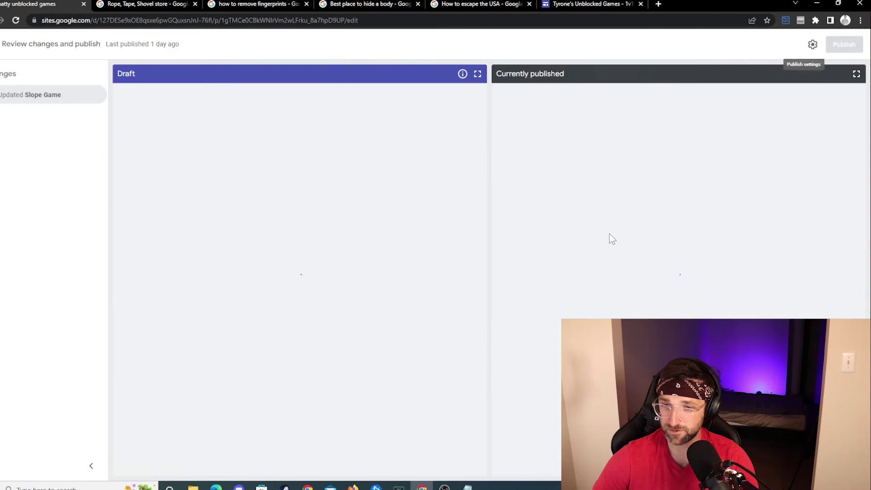
{"action": "left_click", "coordinate": [845, 43]}
{"action": "left_click", "coordinate": [780, 93]}
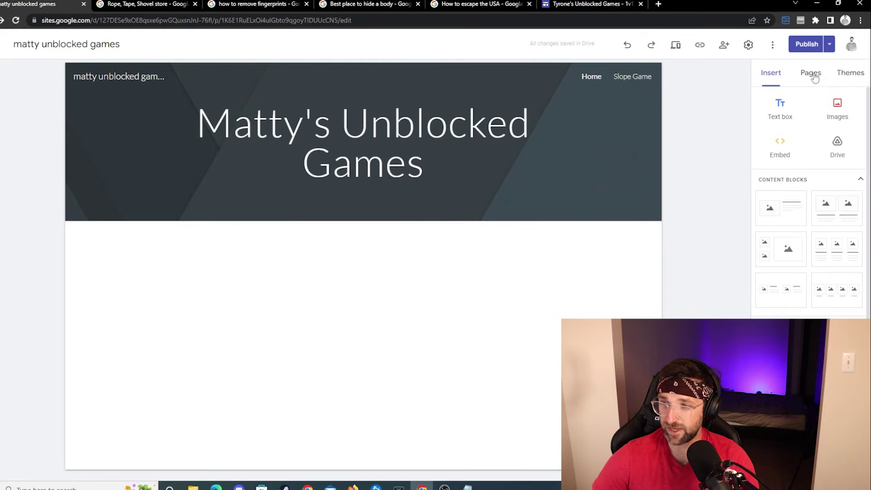
Rename the Slope Game page to "1v1." from the Pages list
{"action": "left_click", "coordinate": [812, 73]}
{"action": "left_click", "coordinate": [864, 139]}
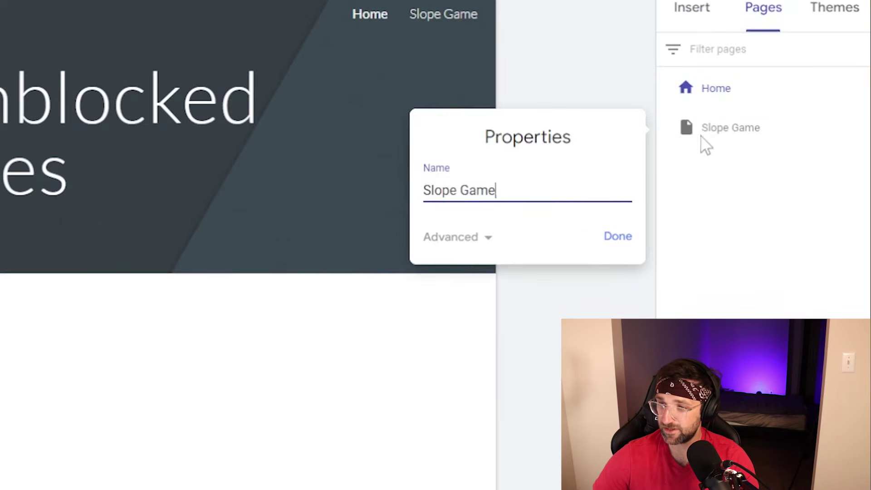
{"action": "left_click_drag", "start_coordinate": [559, 184], "coordinate": [334, 207]}
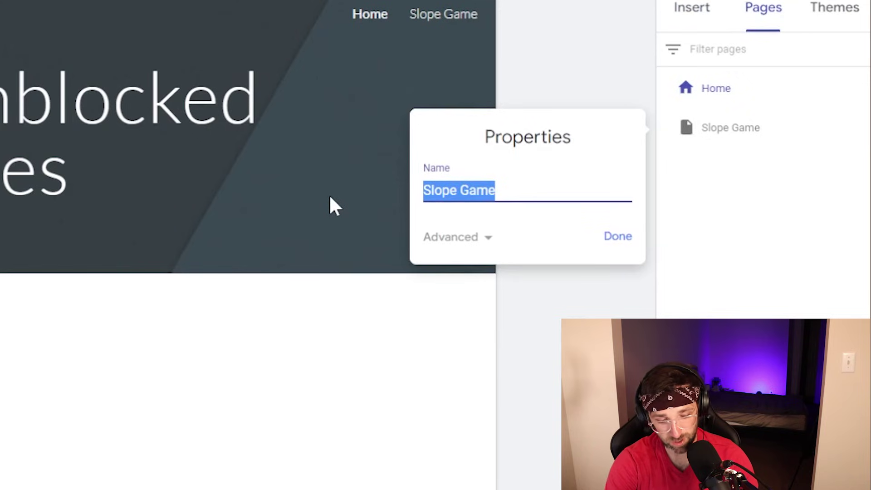
{"action": "type", "text": "1v1"}
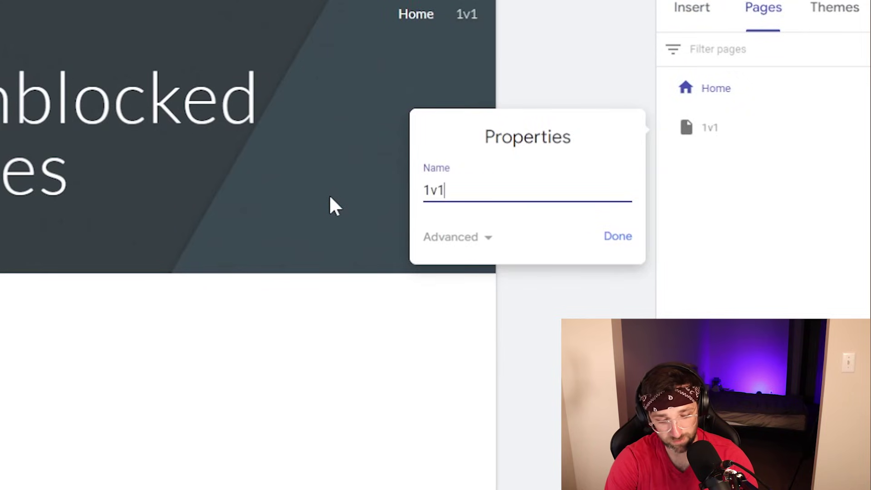
{"action": "type", "text": "."}
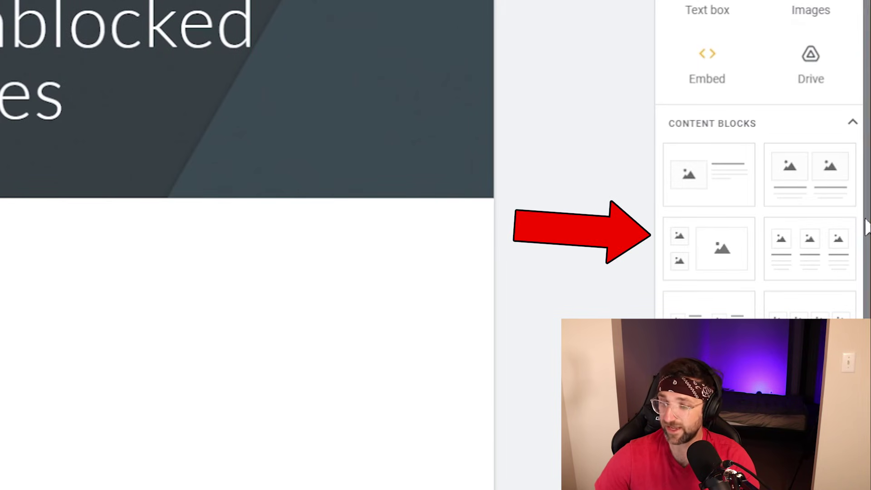
Add a three-column image block to Home and add its first image by URL
{"action": "left_click", "coordinate": [808, 258]}
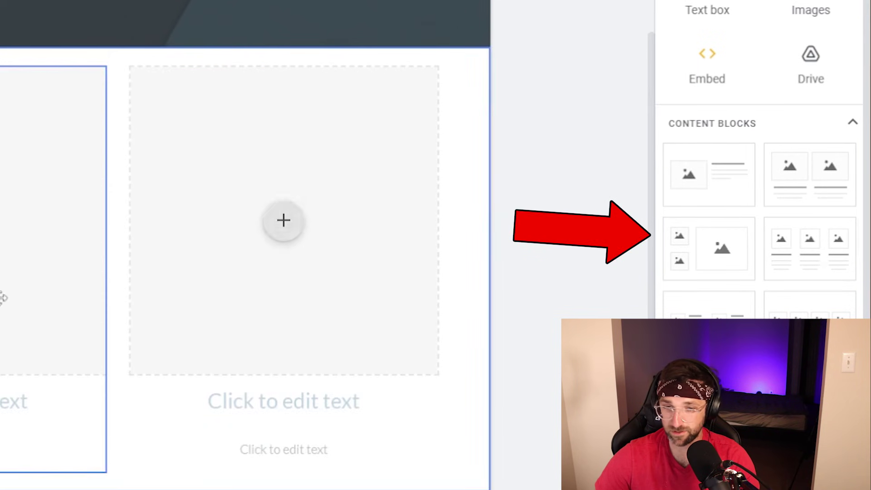
{"action": "left_click", "coordinate": [177, 233]}
{"action": "left_click", "coordinate": [205, 283]}
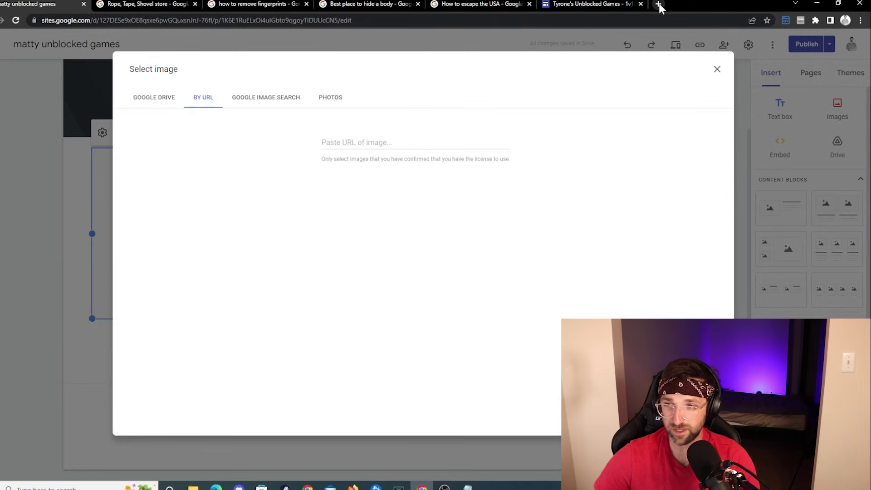
Search Google Images for 1v1 lol and copy the game artwork's image address
{"action": "left_click", "coordinate": [659, 7]}
{"action": "type", "text": "goog"}
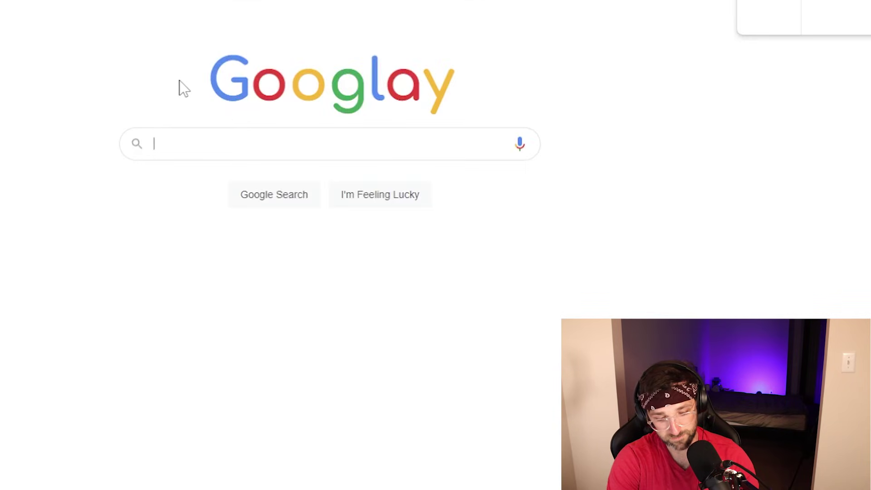
{"action": "type", "text": "1v1,lol"}
{"action": "key", "text": "Return"}
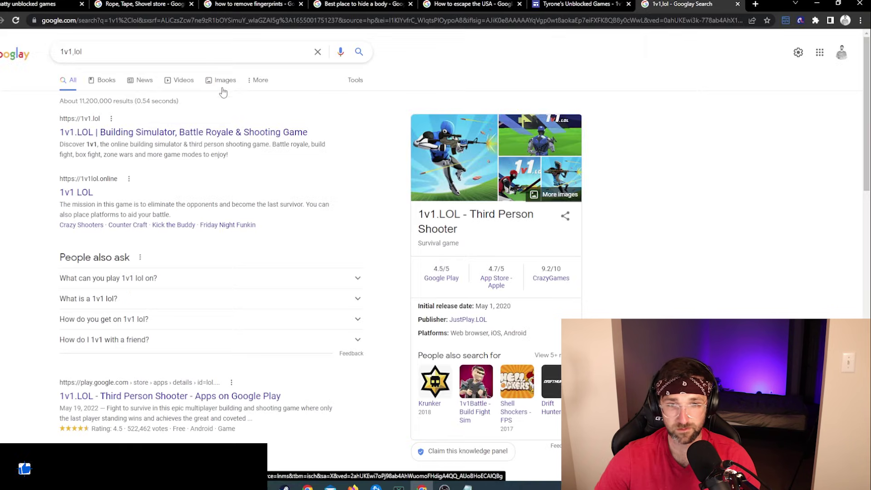
{"action": "left_click", "coordinate": [225, 82]}
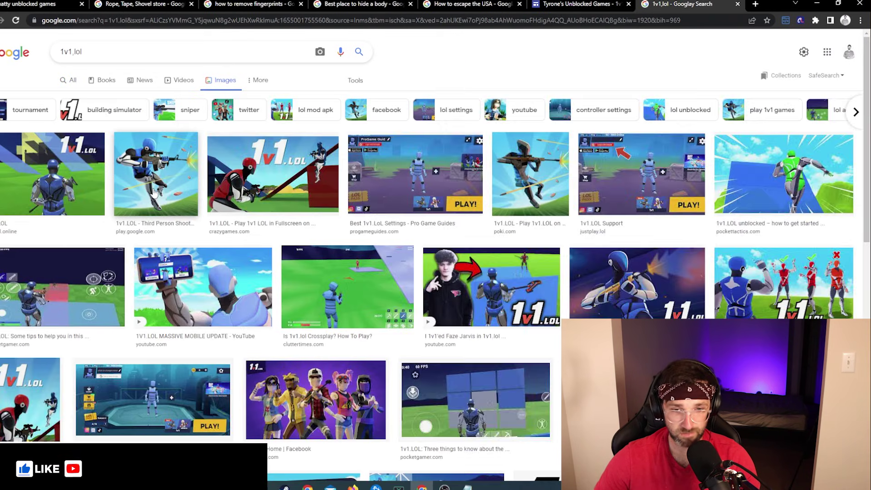
{"action": "left_click", "coordinate": [200, 173]}
{"action": "right_click", "coordinate": [622, 169]}
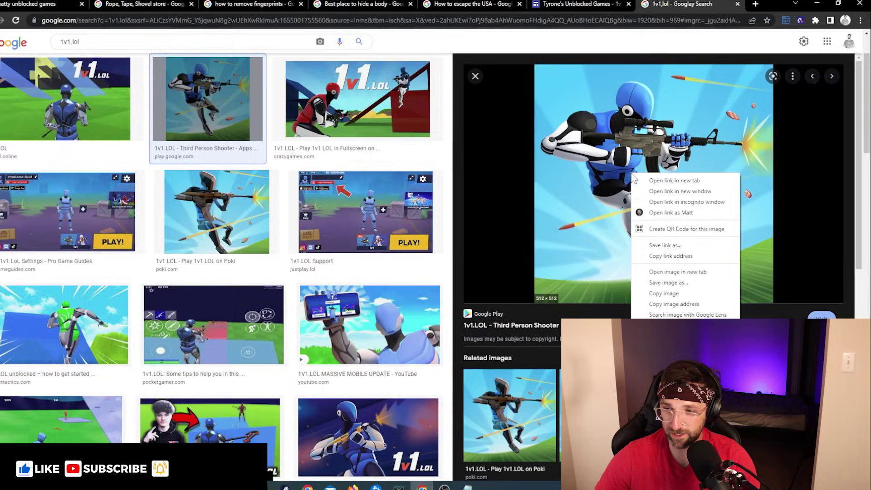
{"action": "left_click", "coordinate": [676, 304]}
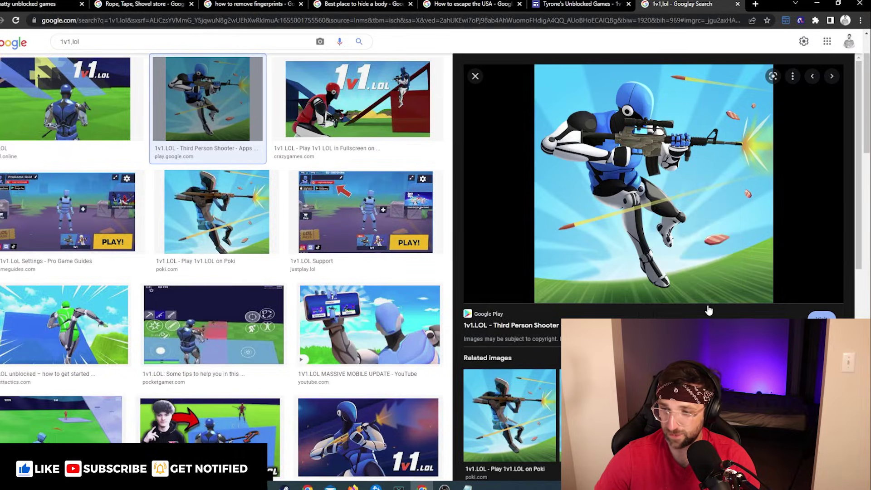
Replace the URL field with the copied 1v1.LOL artwork address and insert the image
{"action": "left_click", "coordinate": [40, 4]}
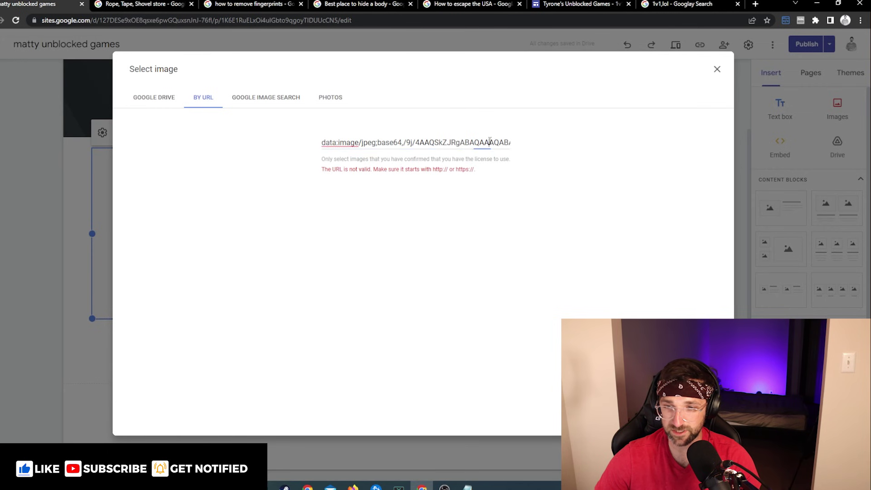
{"action": "key", "text": "ctrl+a"}
{"action": "key", "text": "BackSpace"}
{"action": "key", "text": "ctrl+v"}
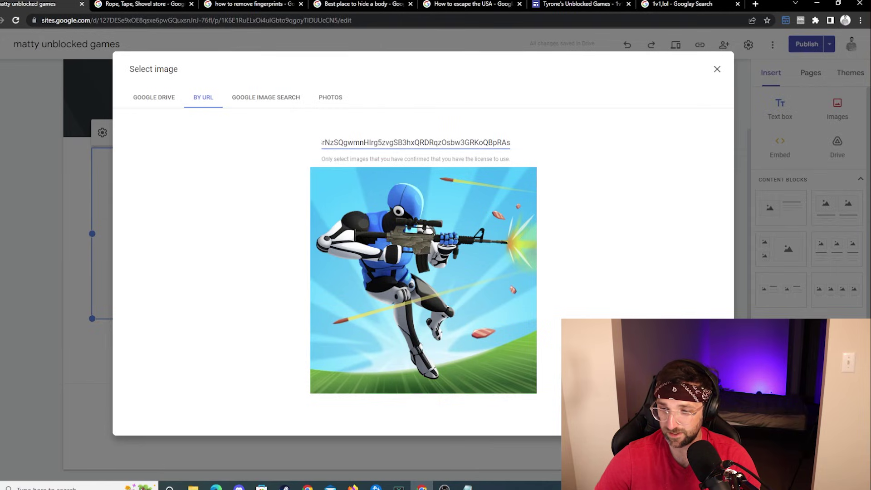
{"action": "key", "text": "Return"}
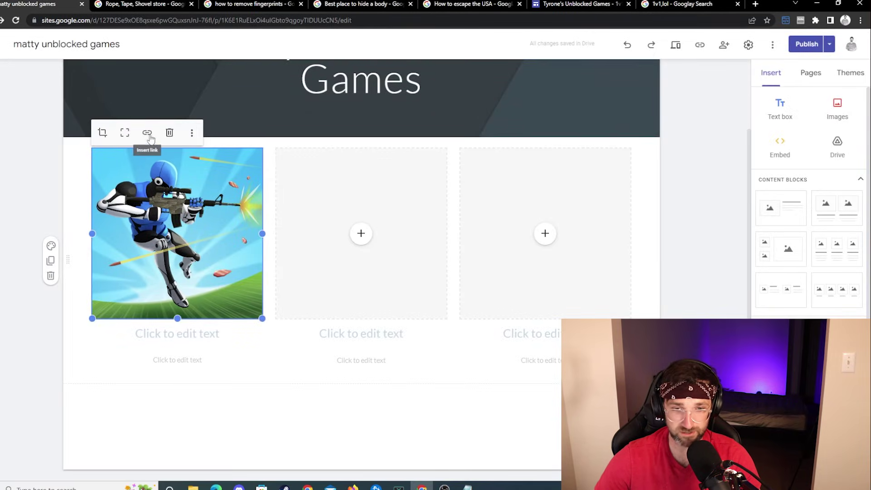
Link the artwork to the 1v1.LOL page and start editing its caption
{"action": "left_click", "coordinate": [148, 134]}
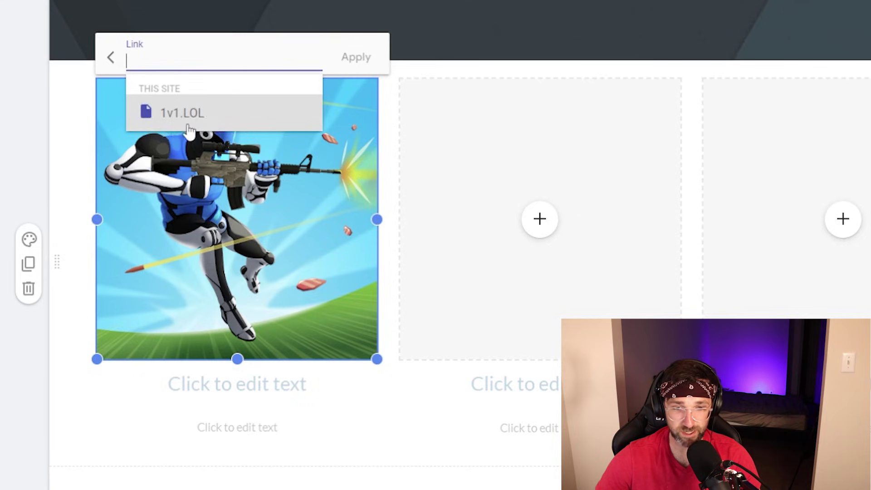
{"action": "left_click", "coordinate": [184, 127]}
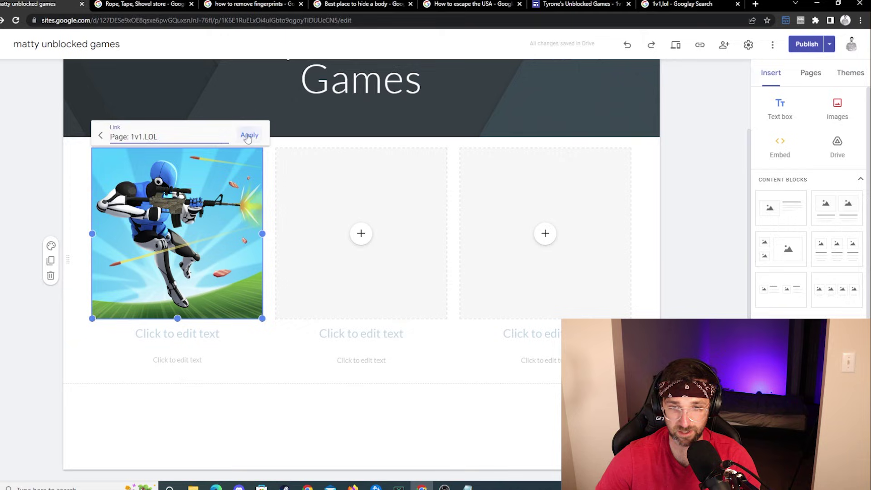
{"action": "left_click", "coordinate": [248, 135]}
{"action": "left_click", "coordinate": [177, 417]}
{"action": "type", "text": "1v1.lol"}
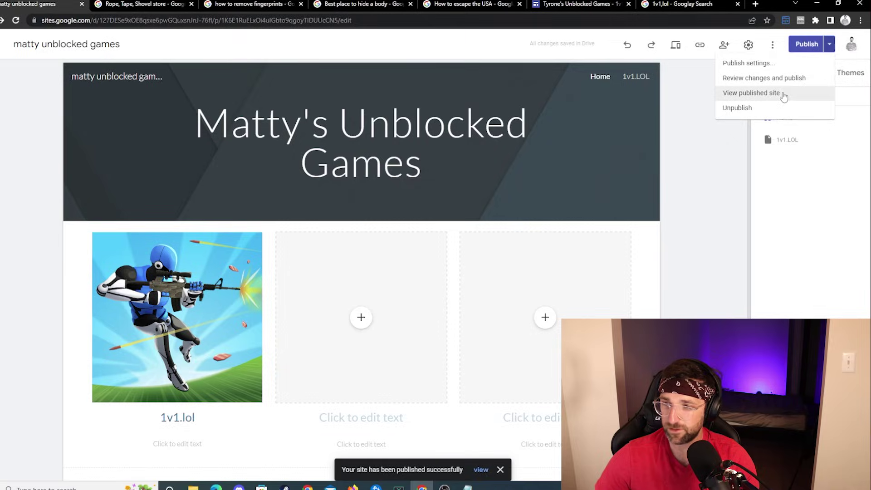
On the live site, follow the home-page 1v1.lol image to the game page
{"action": "left_click", "coordinate": [772, 93]}
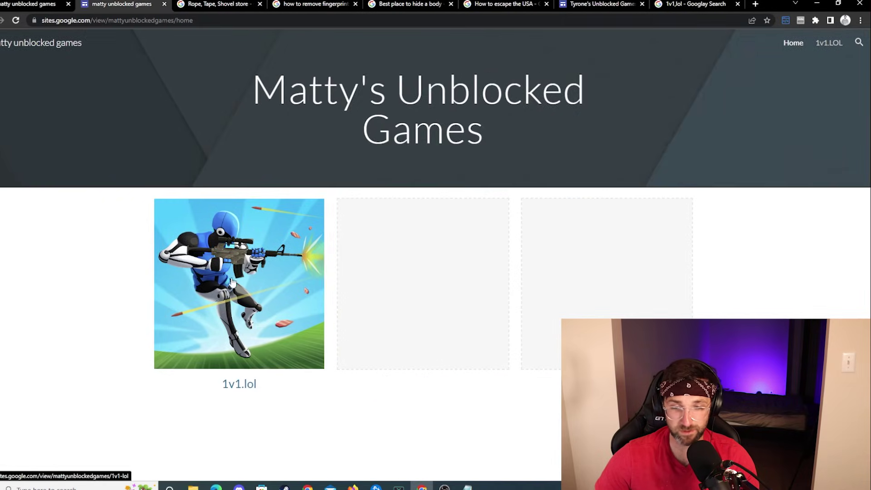
{"action": "left_click", "coordinate": [232, 279]}
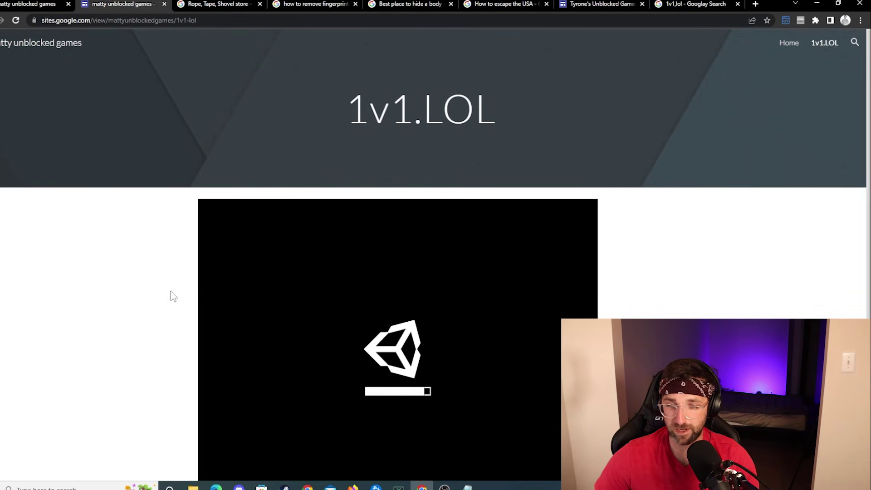
{"action": "scroll", "coordinate": [183, 279], "scroll_direction": "down", "scroll_amount": 1}
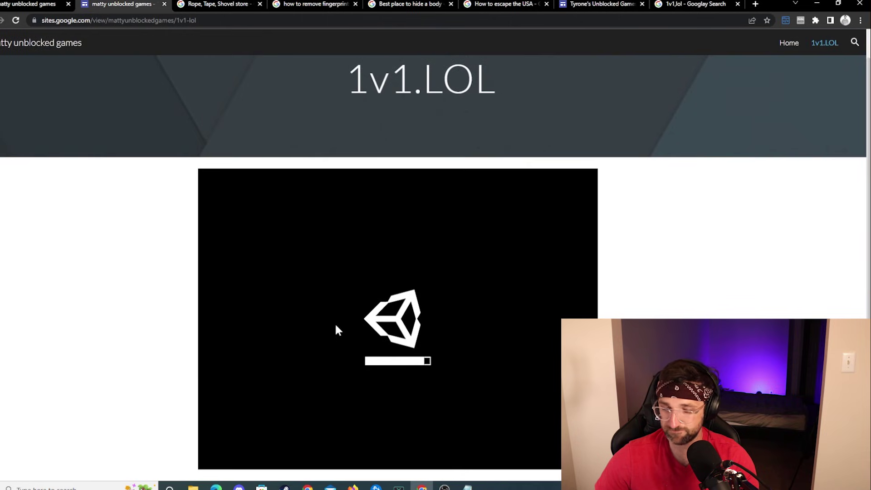